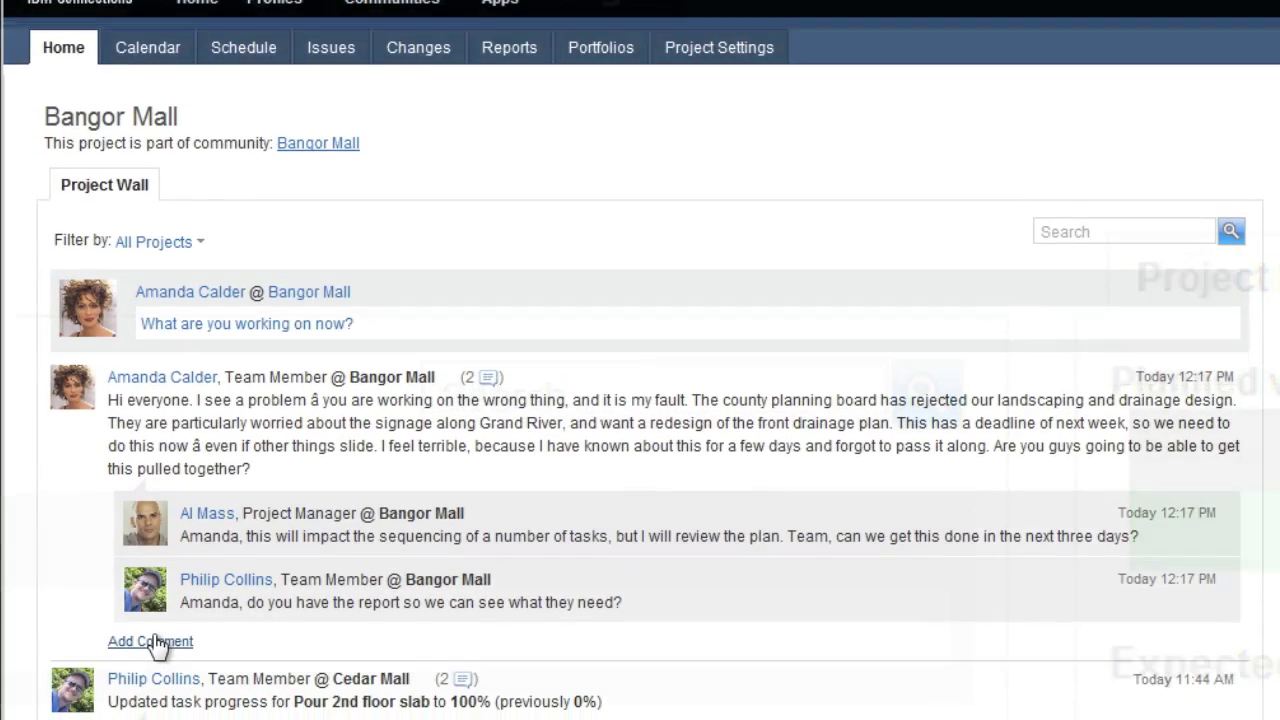
Reply 'I just posted the file - here it is.' with Bangor Mall - Planning Report.docx attached from Community Files
{"action": "left_click", "coordinate": [146, 645]}
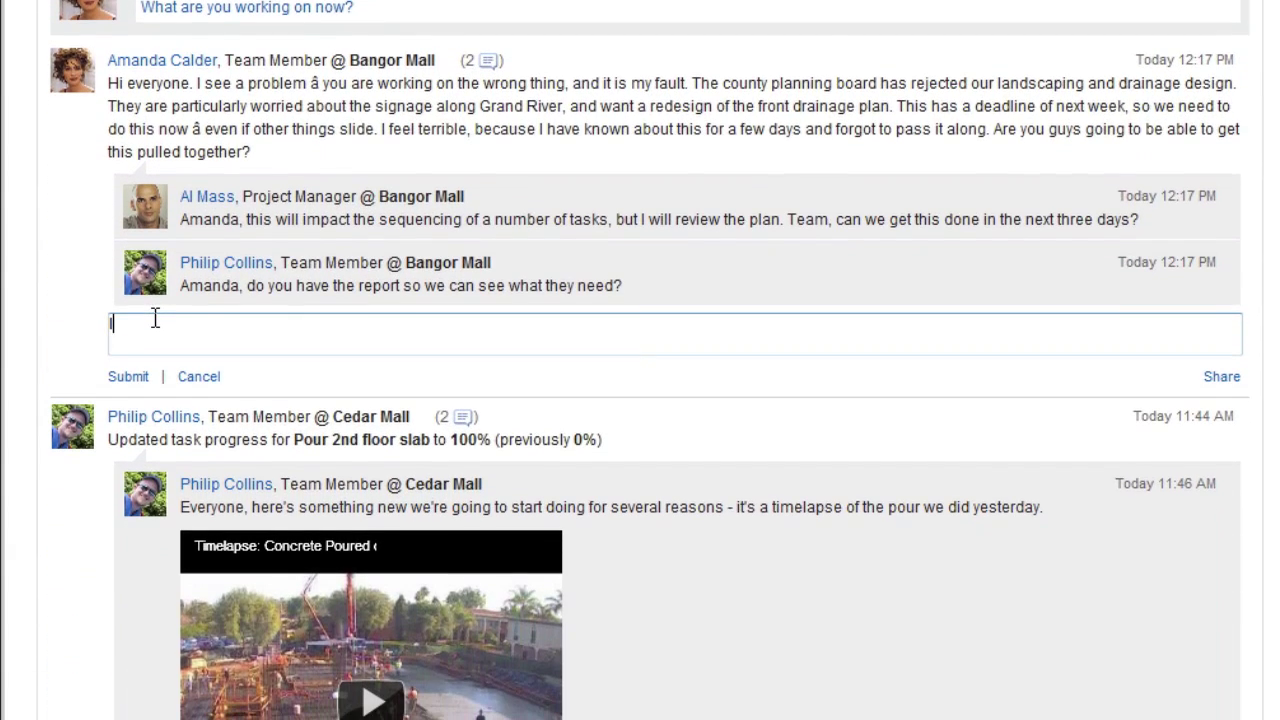
{"action": "type", "text": "I just posted the file - here it is."}
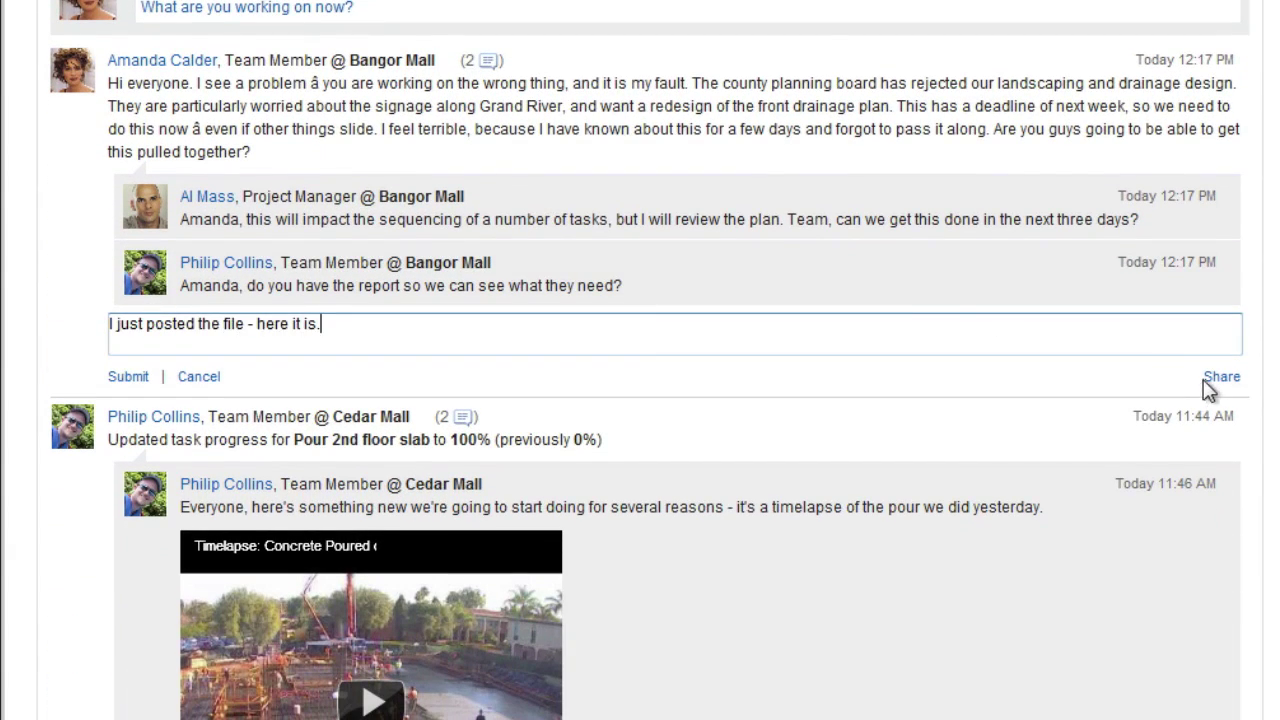
{"action": "left_click", "coordinate": [1214, 380]}
{"action": "left_click", "coordinate": [1168, 405]}
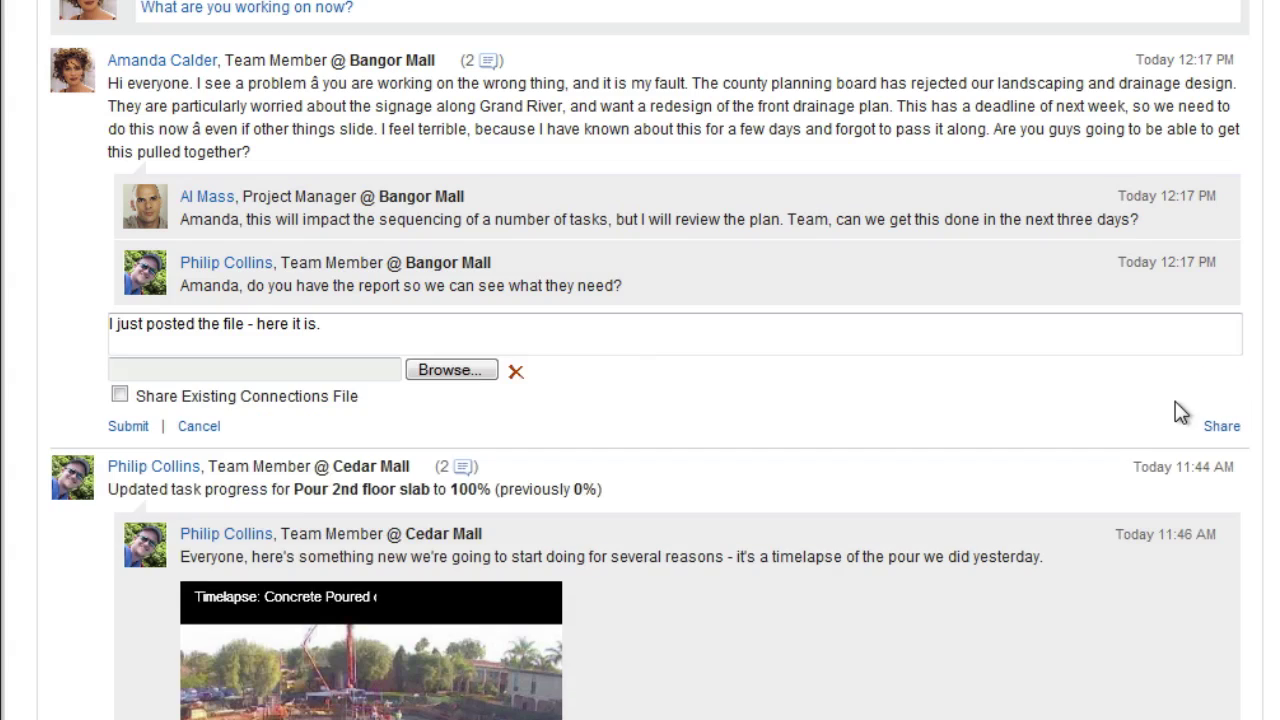
{"action": "left_click", "coordinate": [119, 395]}
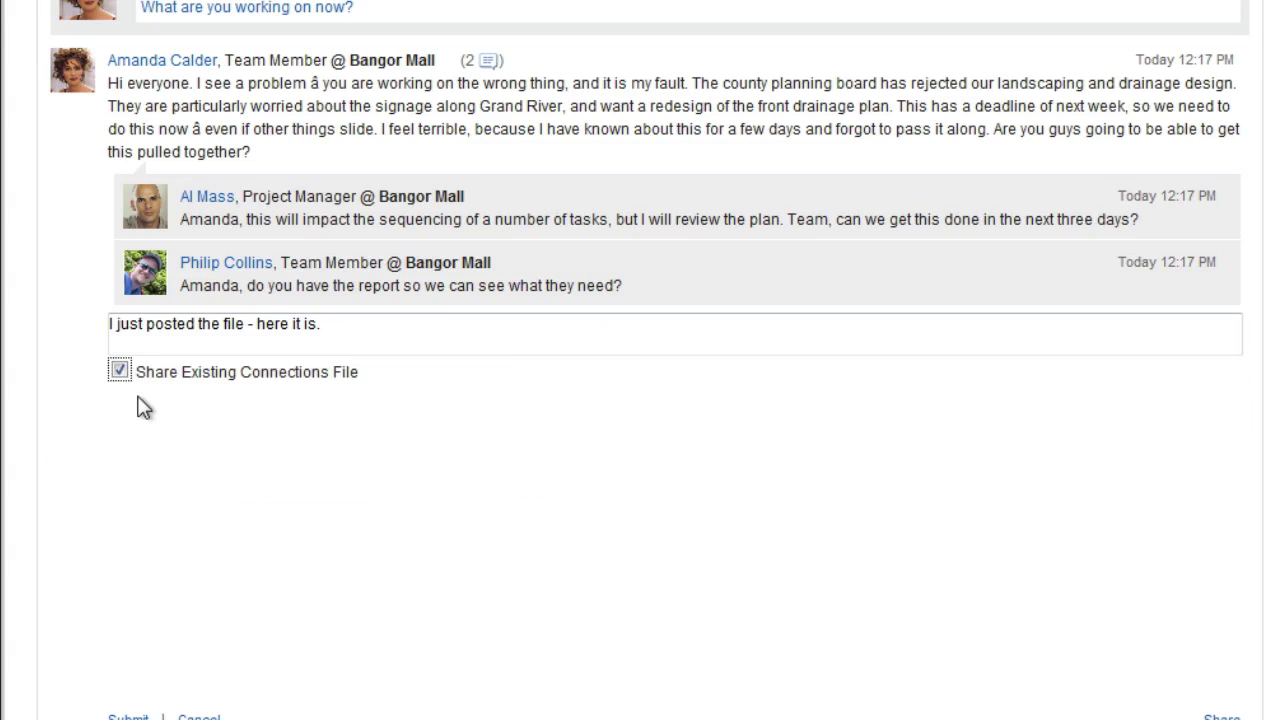
{"action": "left_click", "coordinate": [119, 465]}
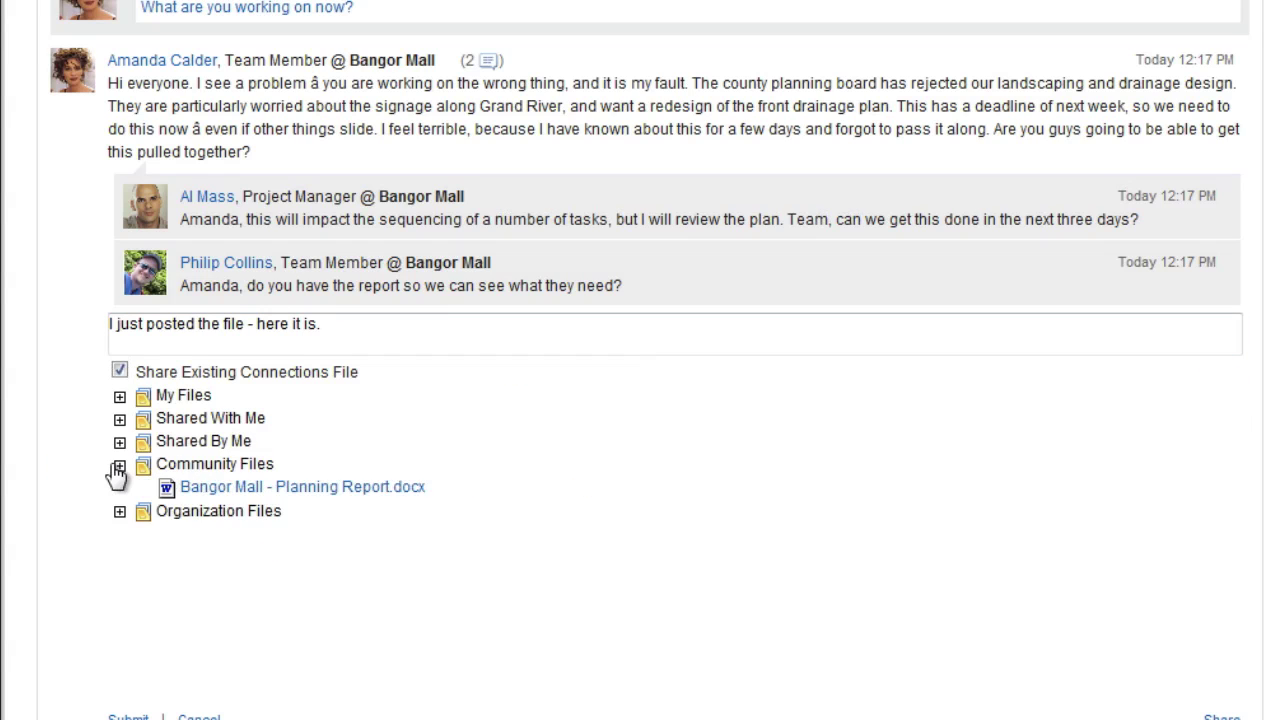
{"action": "left_click", "coordinate": [265, 490]}
{"action": "left_click", "coordinate": [131, 400]}
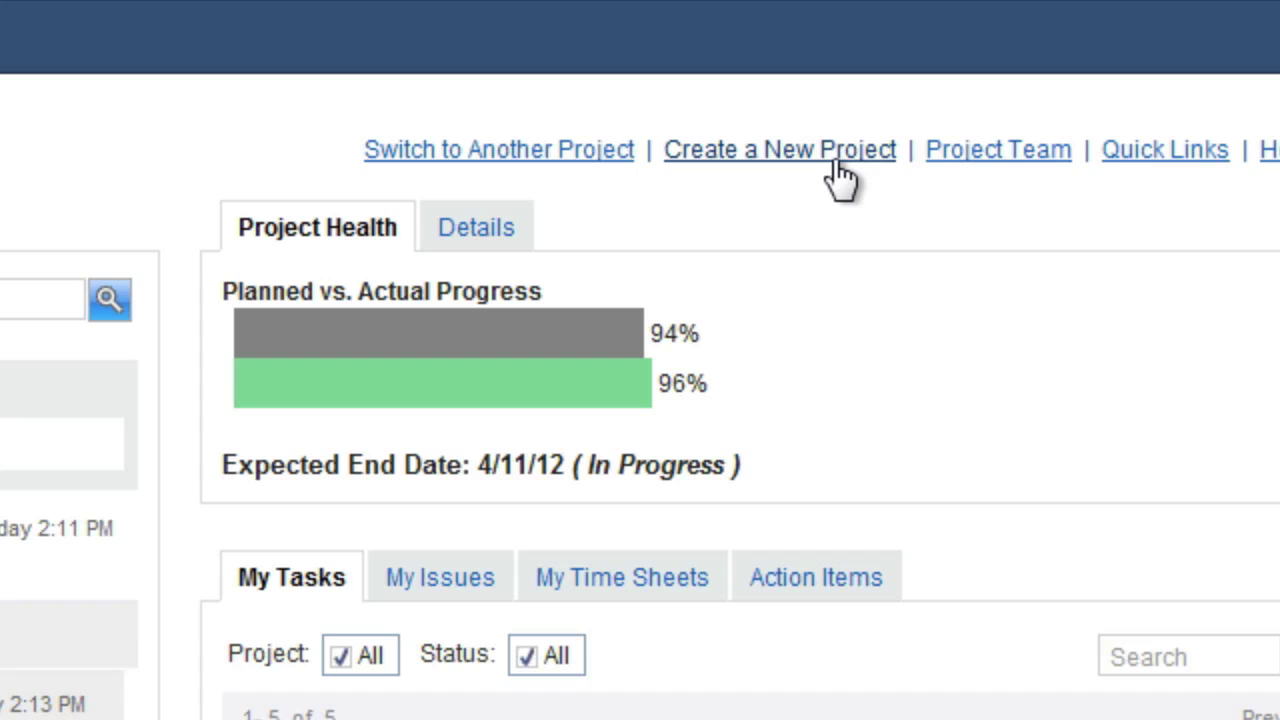
Start an imported MS Project schedule project named Meridian Mall for client MallCo
{"action": "left_click", "coordinate": [833, 160]}
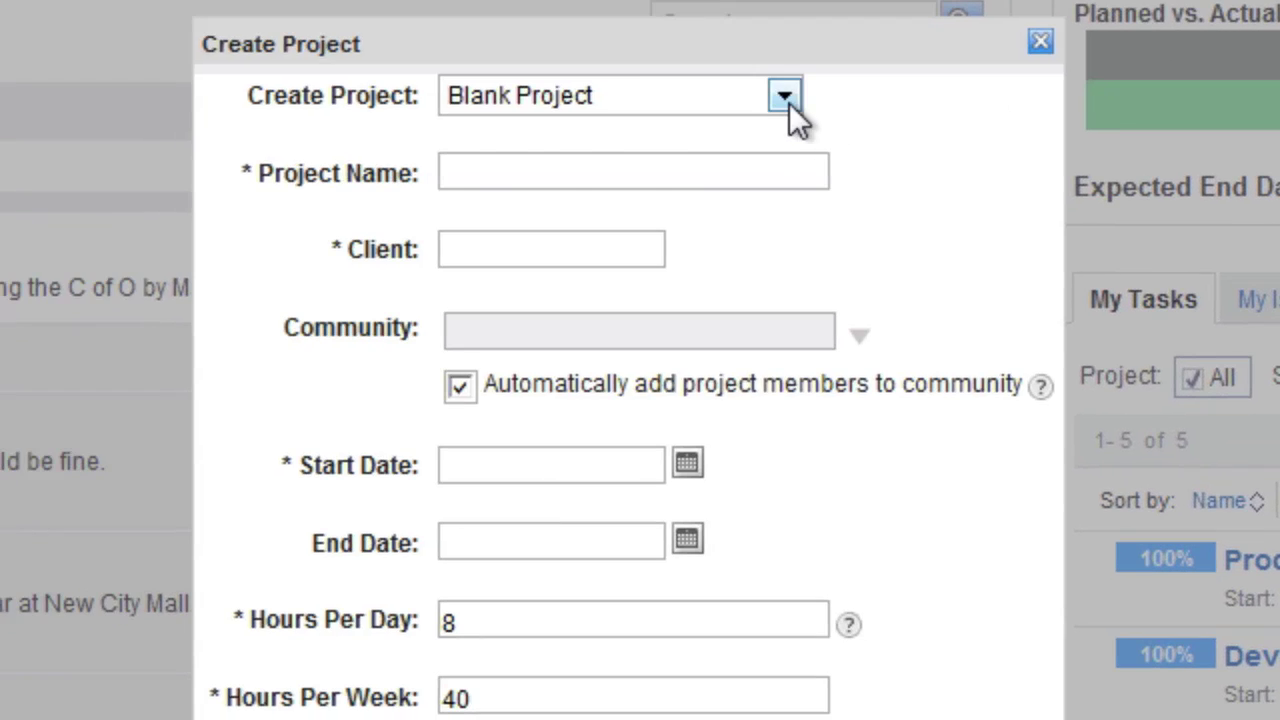
{"action": "left_click", "coordinate": [785, 96]}
{"action": "key", "text": "Escape"}
{"action": "key", "text": "Down"}
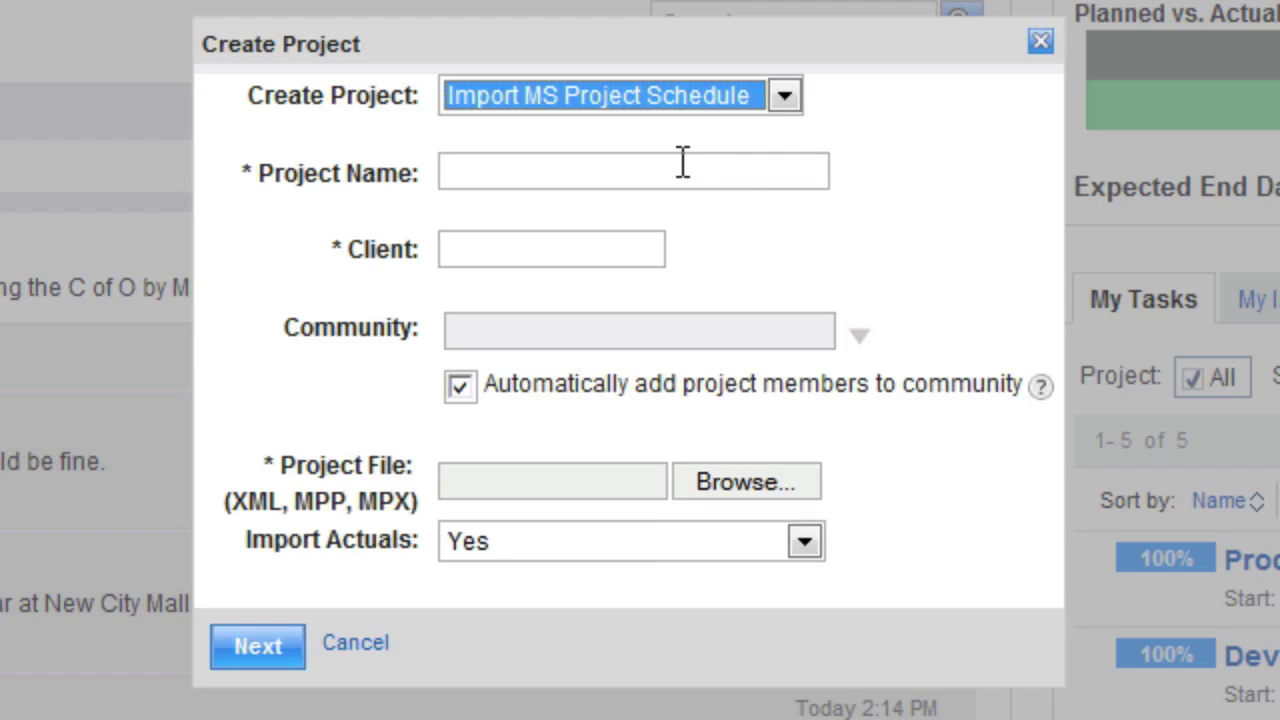
{"action": "left_click", "coordinate": [680, 167]}
{"action": "type", "text": "Meridian Mall"}
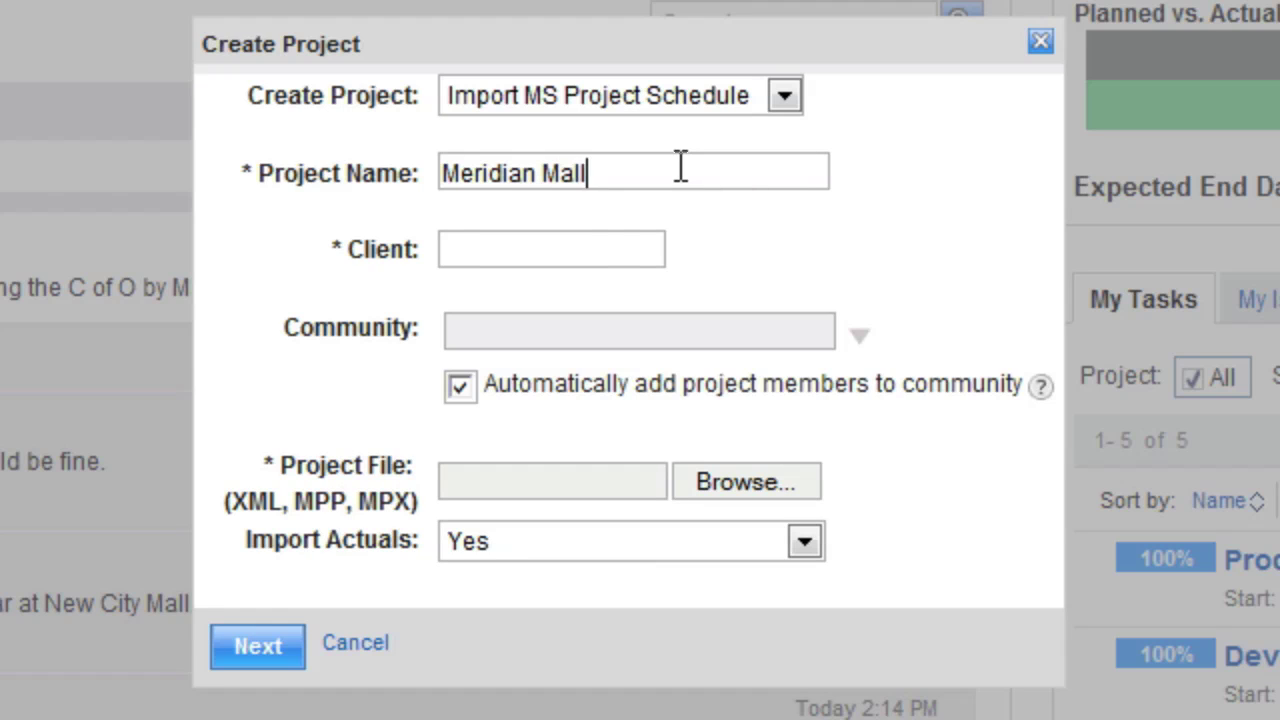
{"action": "left_click", "coordinate": [569, 247]}
{"action": "type", "text": "Mall"}
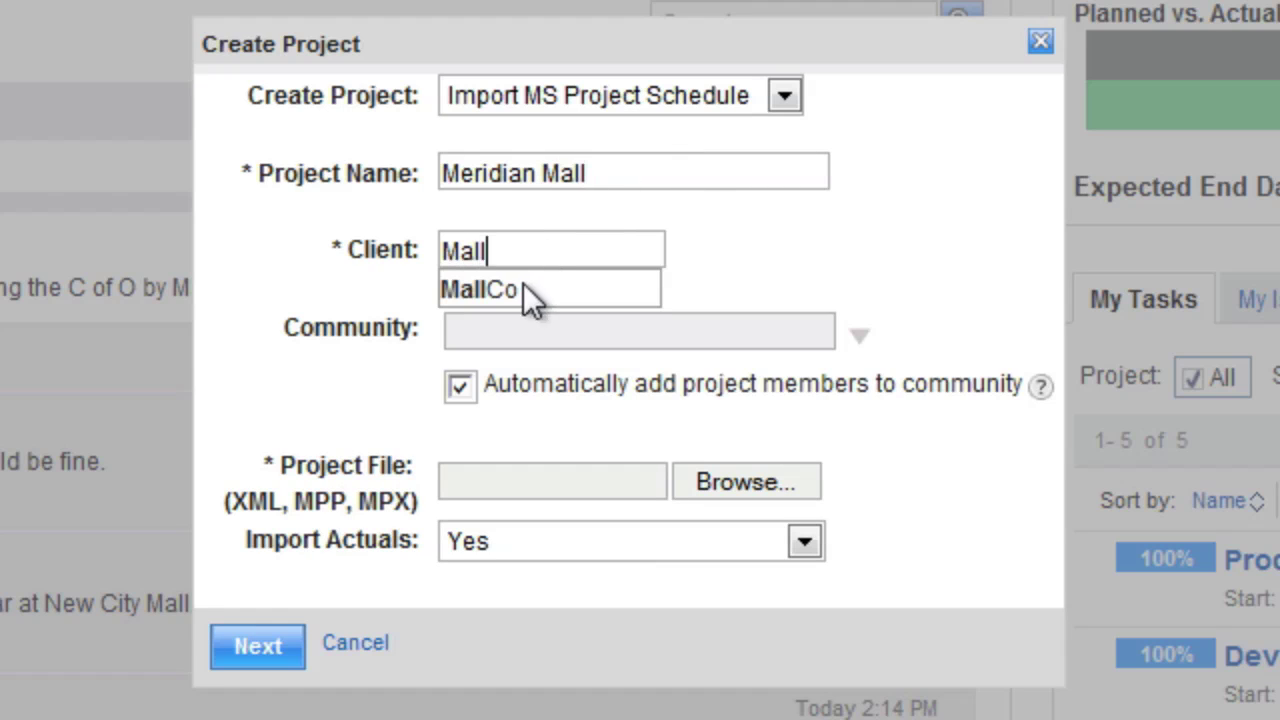
{"action": "left_click", "coordinate": [529, 290]}
Assign the existing Meridian Mall community, choose the commercial construction plan file, and finish creating the project
{"action": "left_click", "coordinate": [859, 335]}
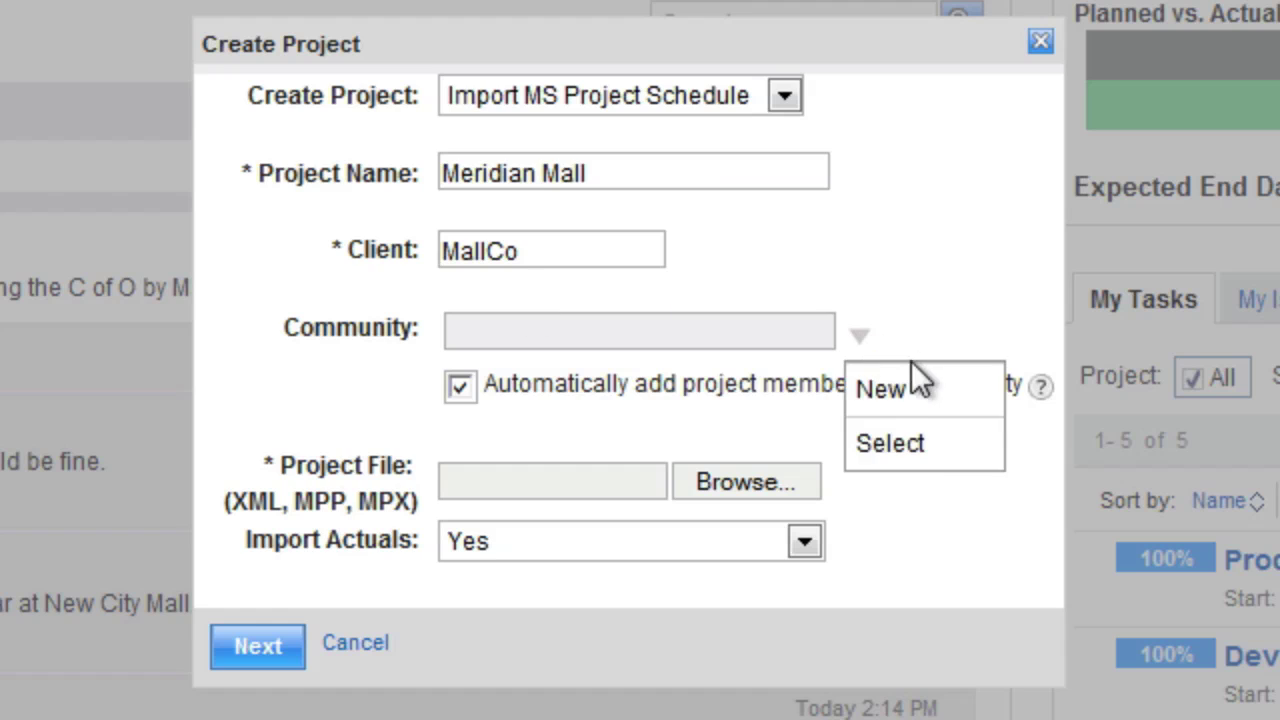
{"action": "left_click", "coordinate": [899, 446]}
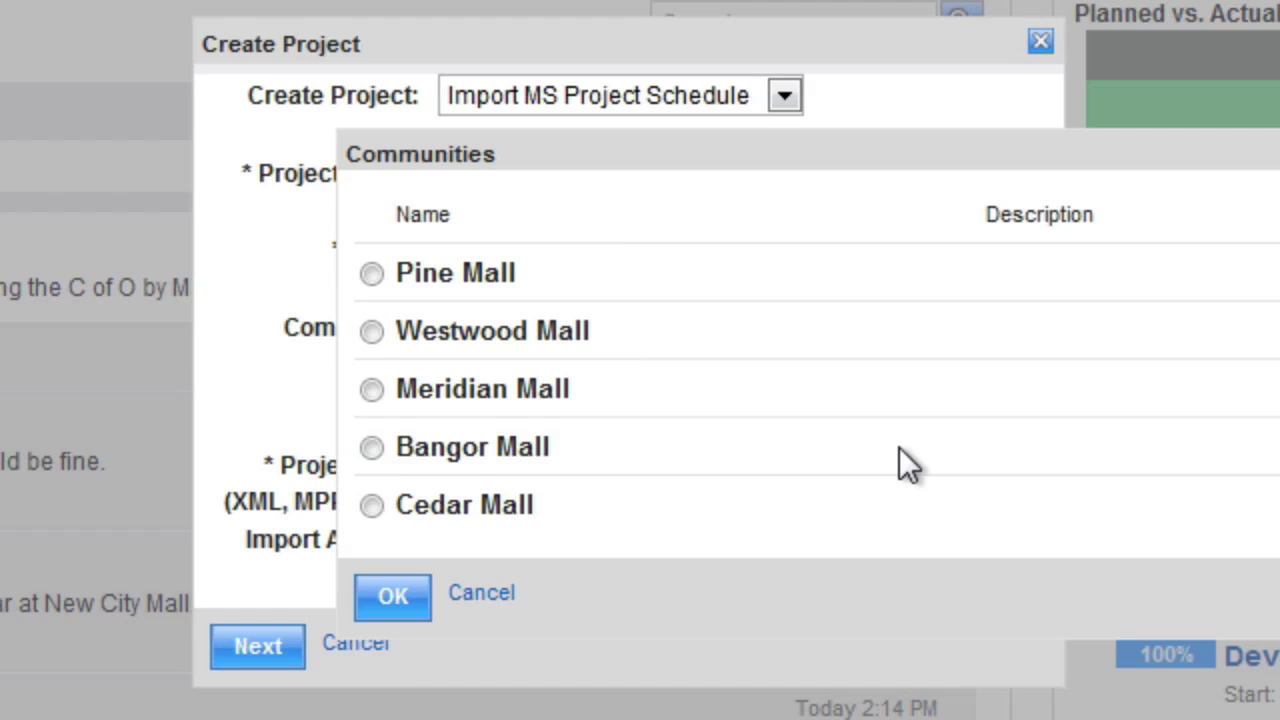
{"action": "left_click", "coordinate": [371, 389]}
{"action": "left_click", "coordinate": [392, 600]}
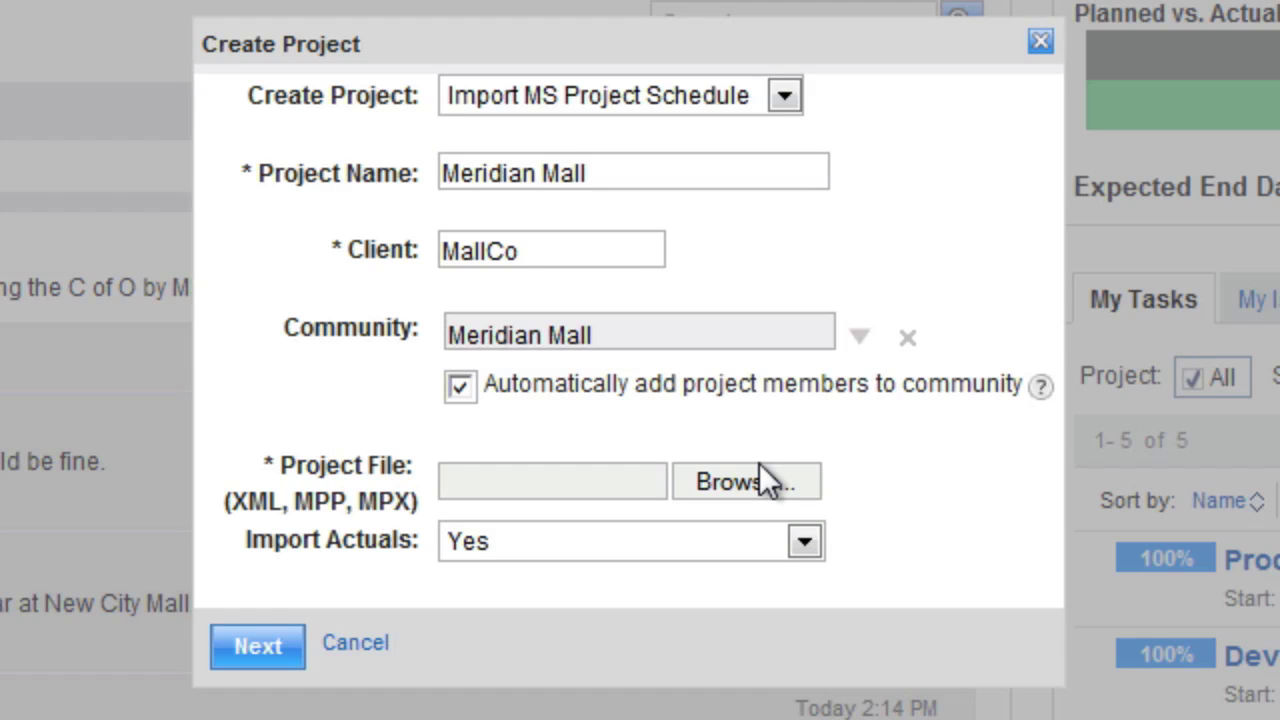
{"action": "left_click", "coordinate": [759, 464]}
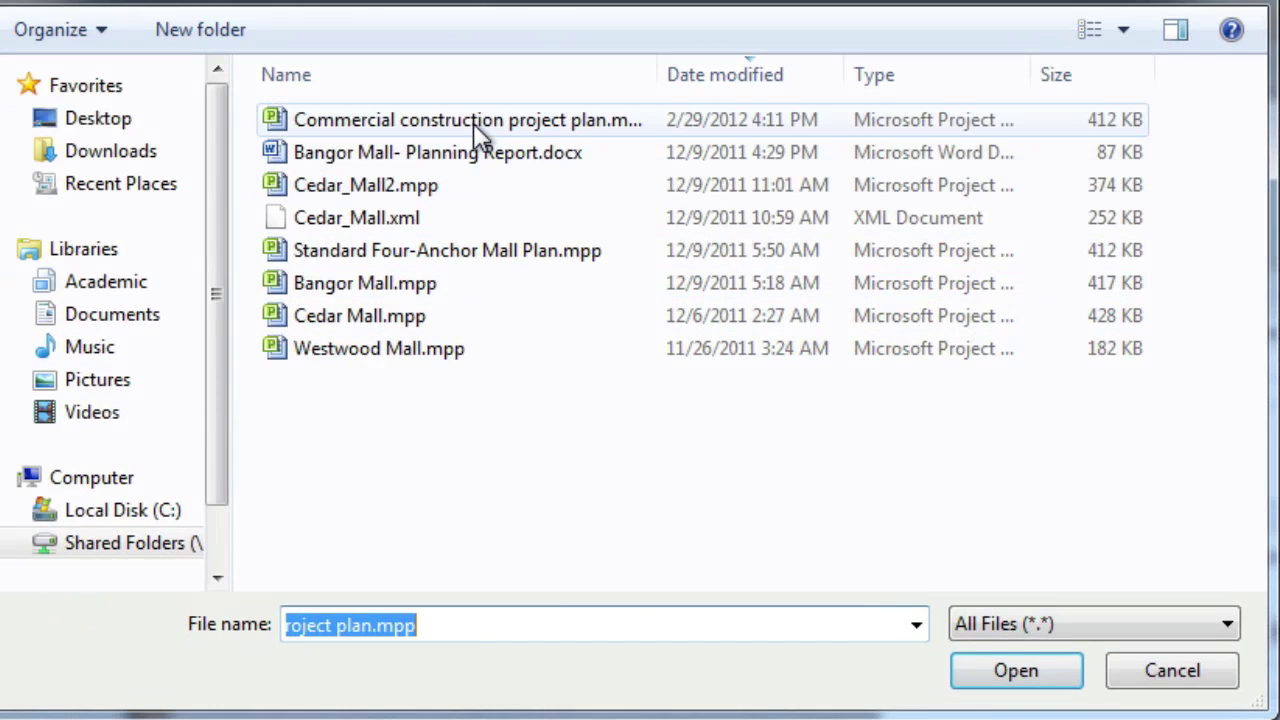
{"action": "double_click", "coordinate": [473, 123]}
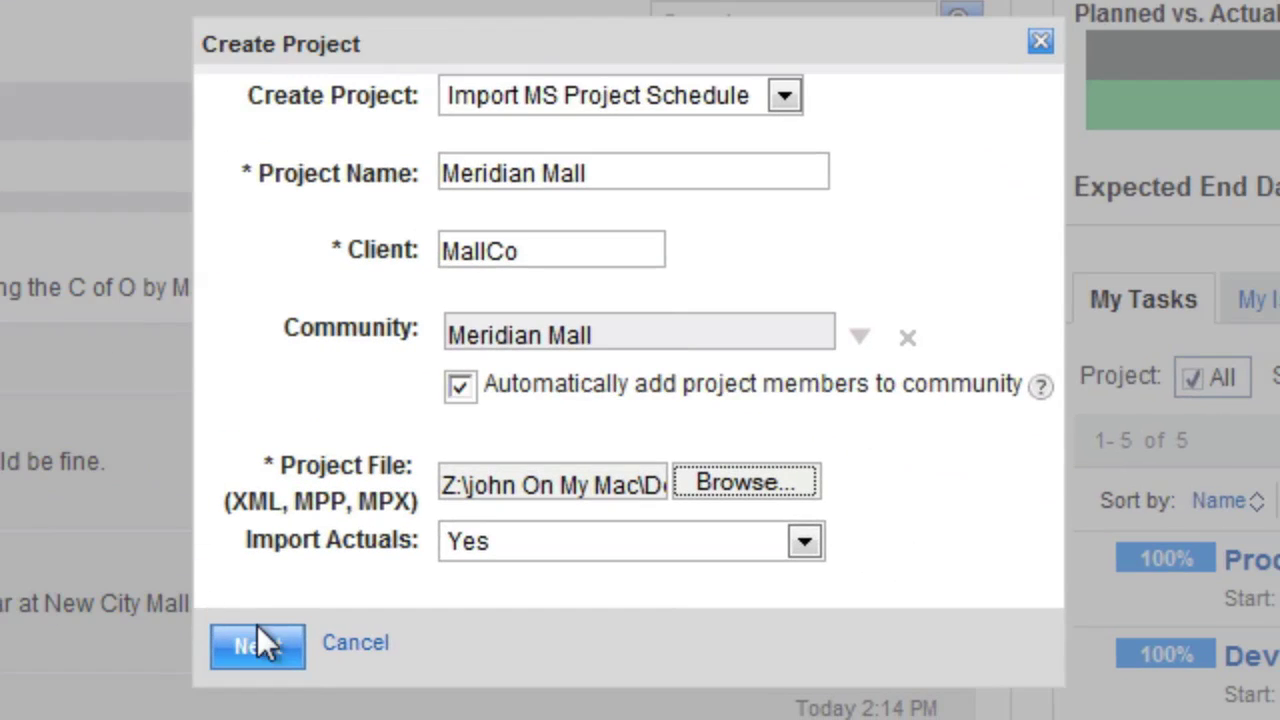
{"action": "left_click", "coordinate": [258, 648]}
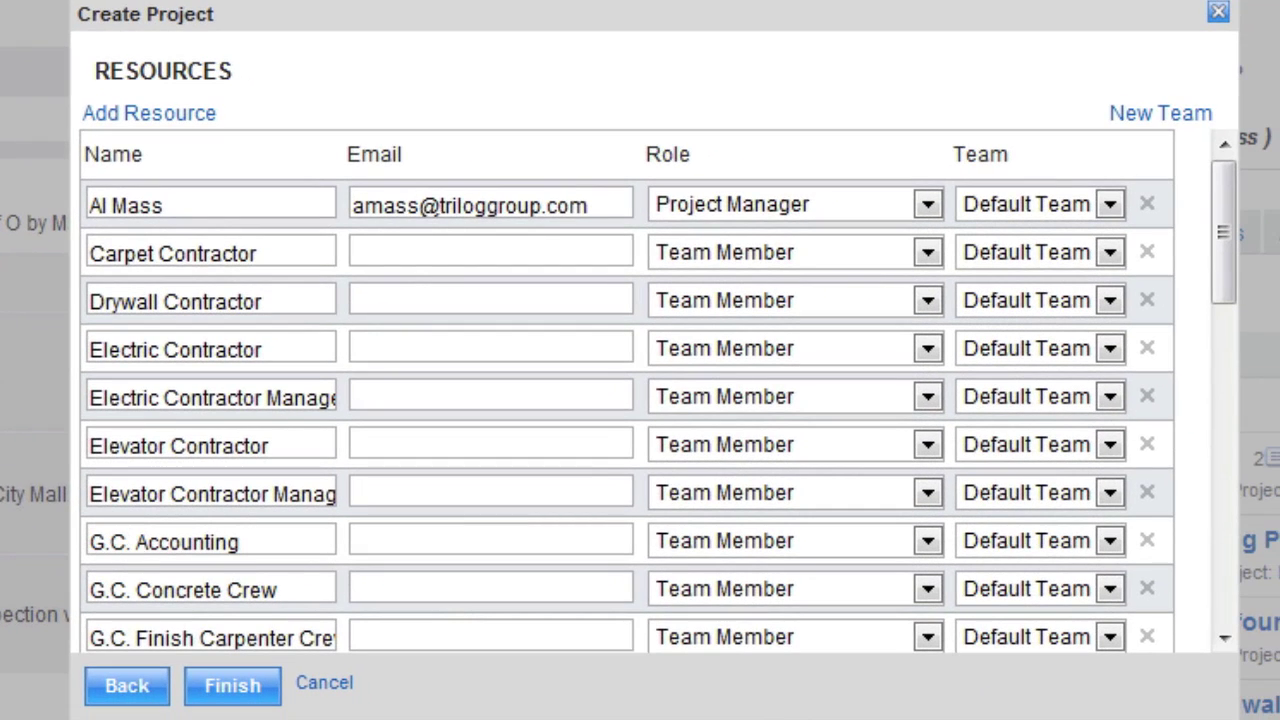
{"action": "left_click", "coordinate": [252, 698]}
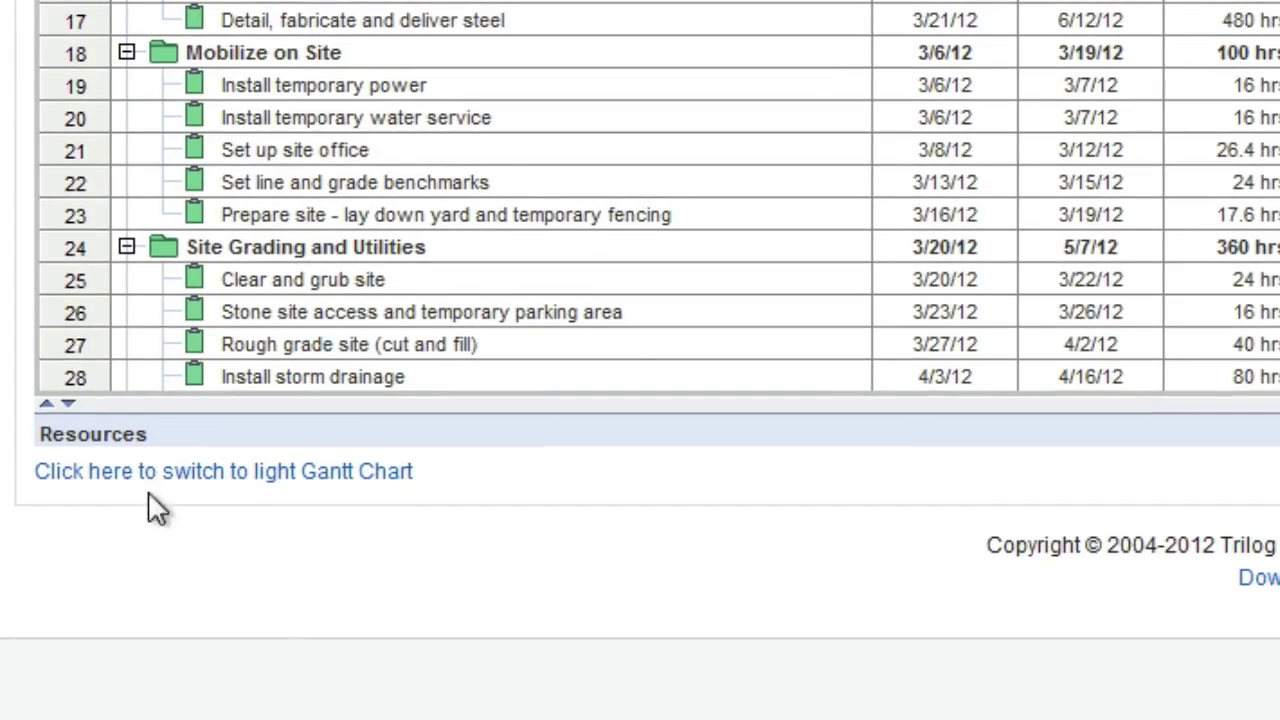
Replace the G.C. Accounting placeholder resource with the suggested team member
{"action": "left_click", "coordinate": [60, 510]}
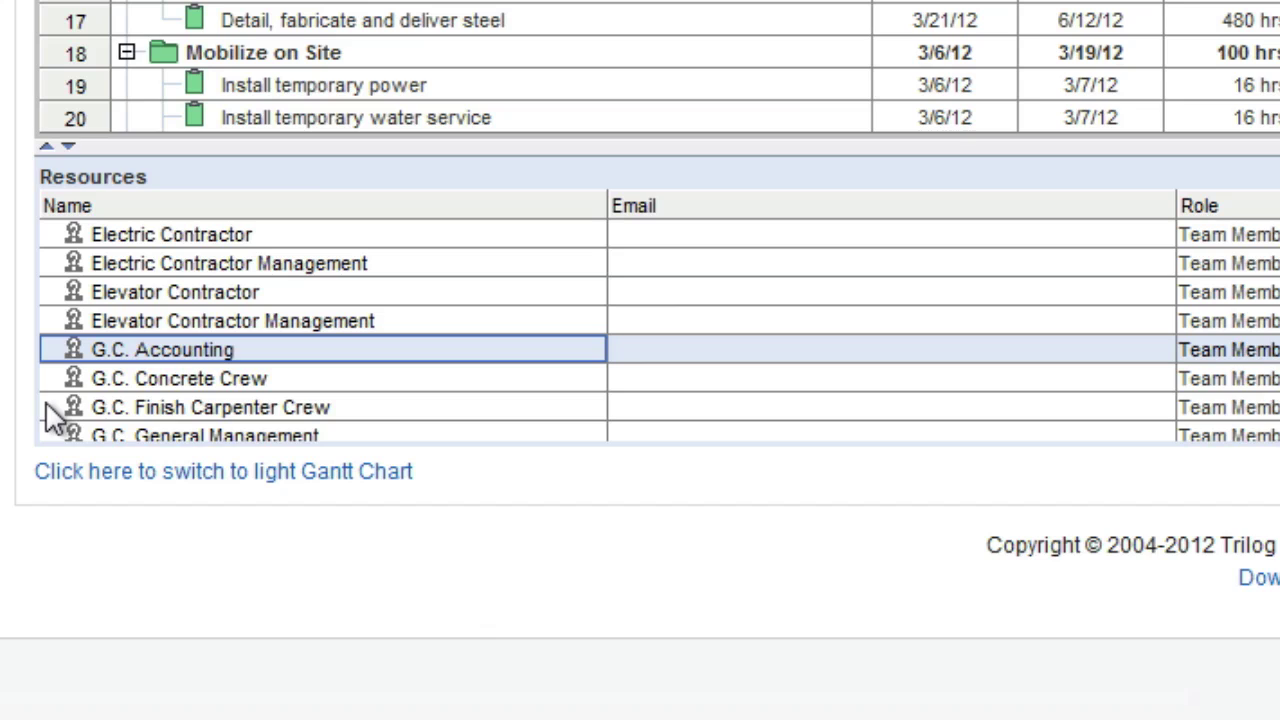
{"action": "left_click", "coordinate": [247, 346]}
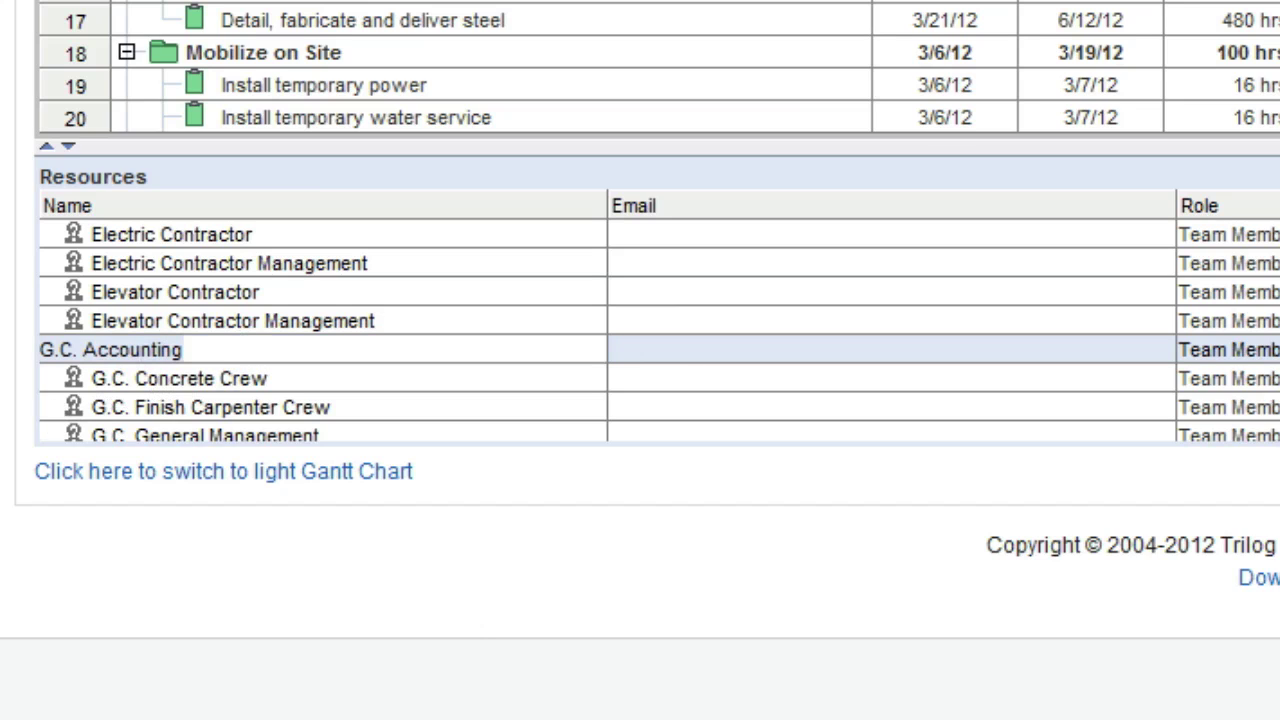
{"action": "type", "text": "amanda"}
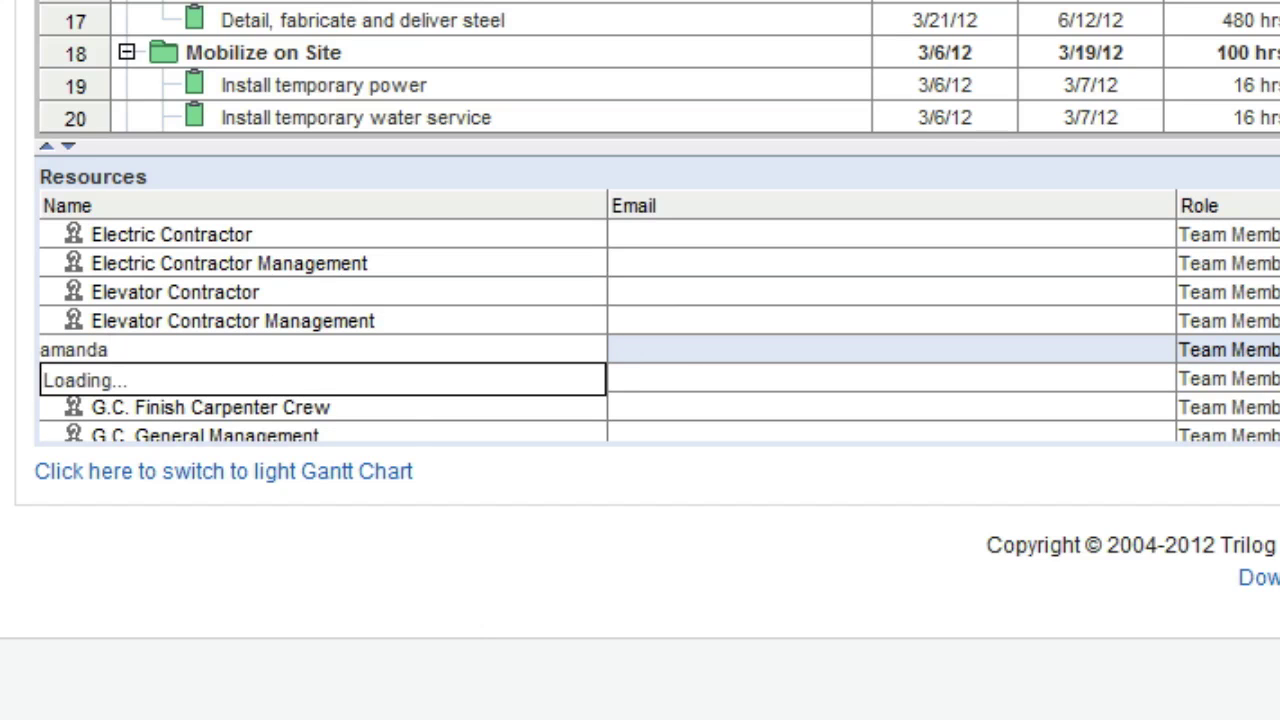
{"action": "left_click", "coordinate": [120, 380]}
{"action": "left_click", "coordinate": [120, 380]}
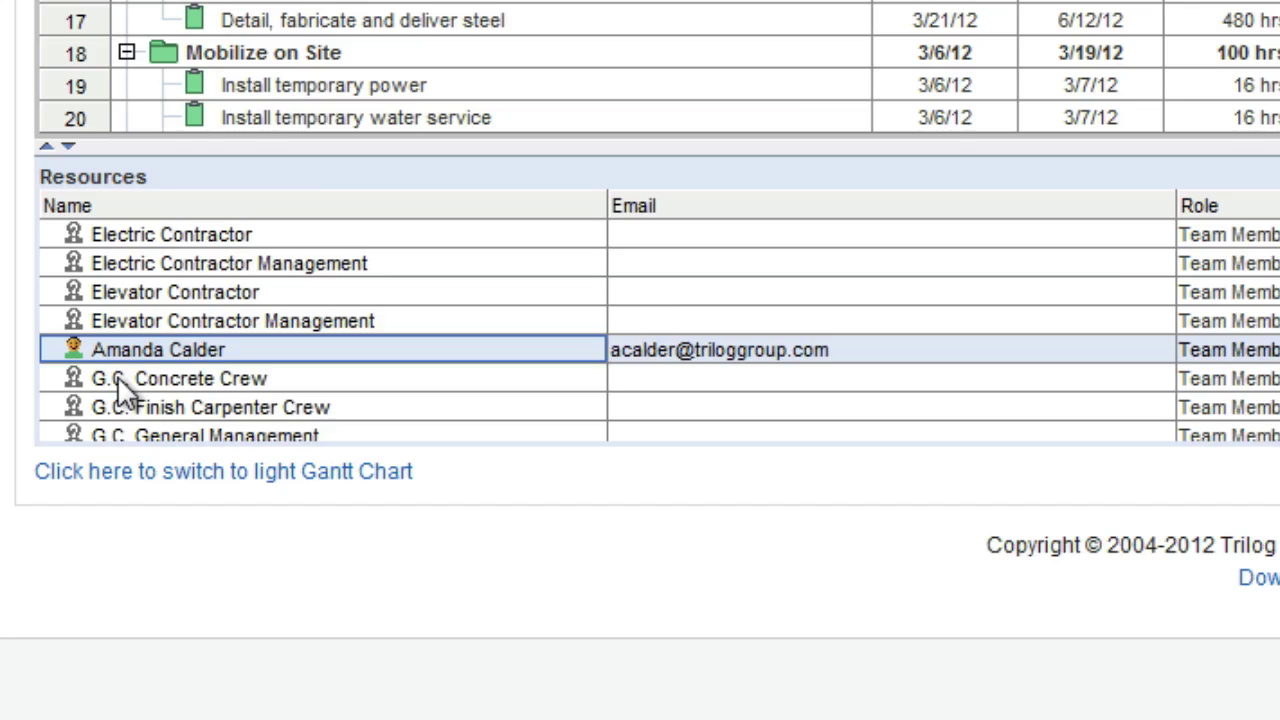
{"action": "scroll", "coordinate": [350, 420], "scroll_direction": "down", "scroll_amount": 3}
Replace the G.C. Superintendent placeholder with the matching team member
{"action": "left_click", "coordinate": [240, 364]}
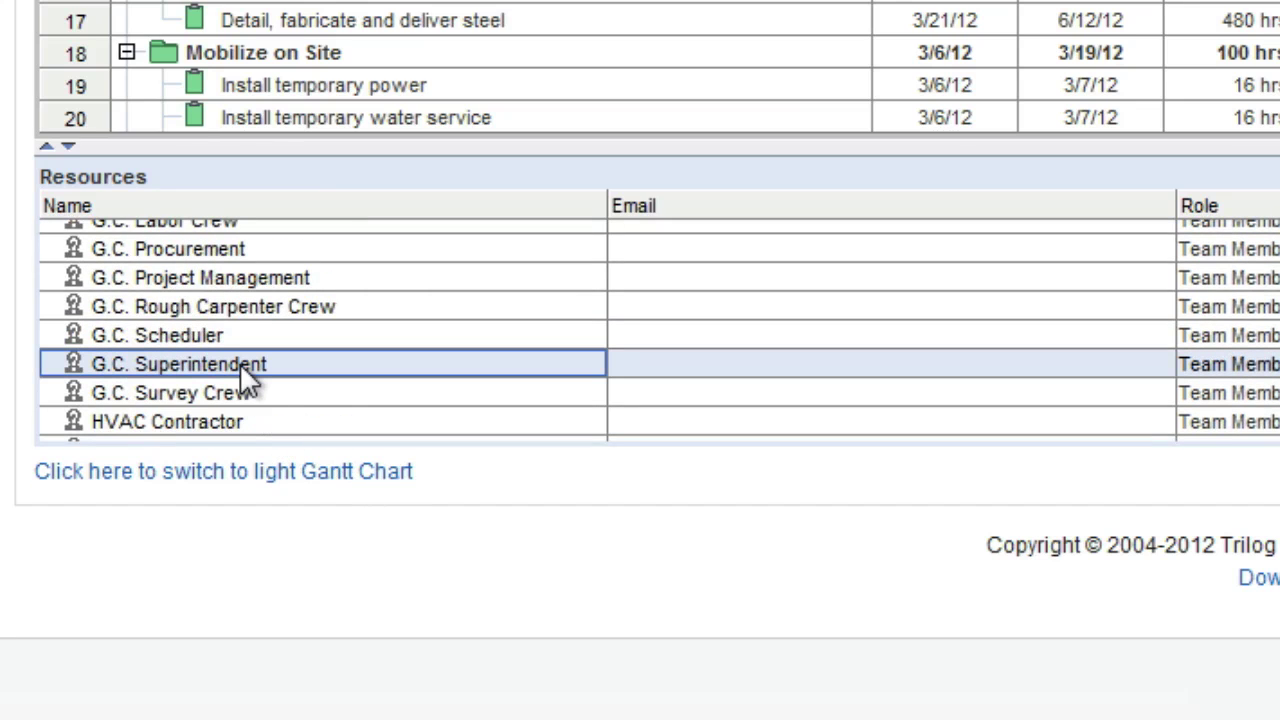
{"action": "left_click", "coordinate": [240, 364]}
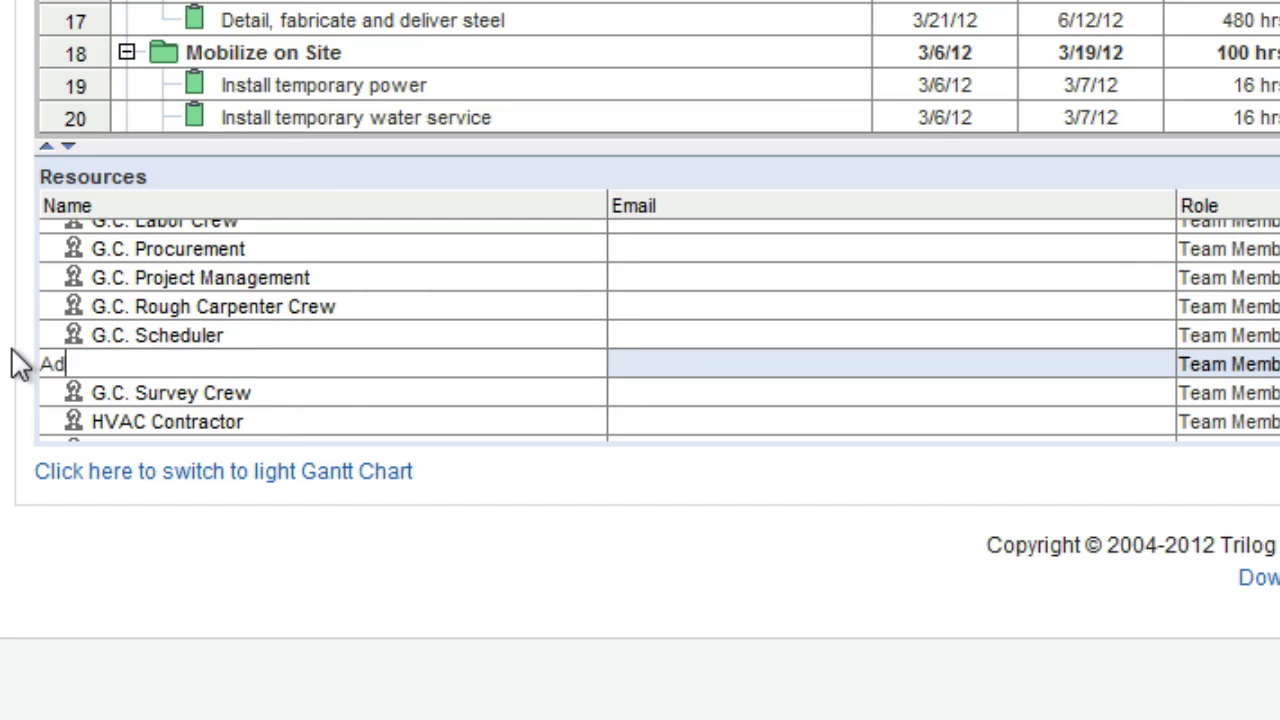
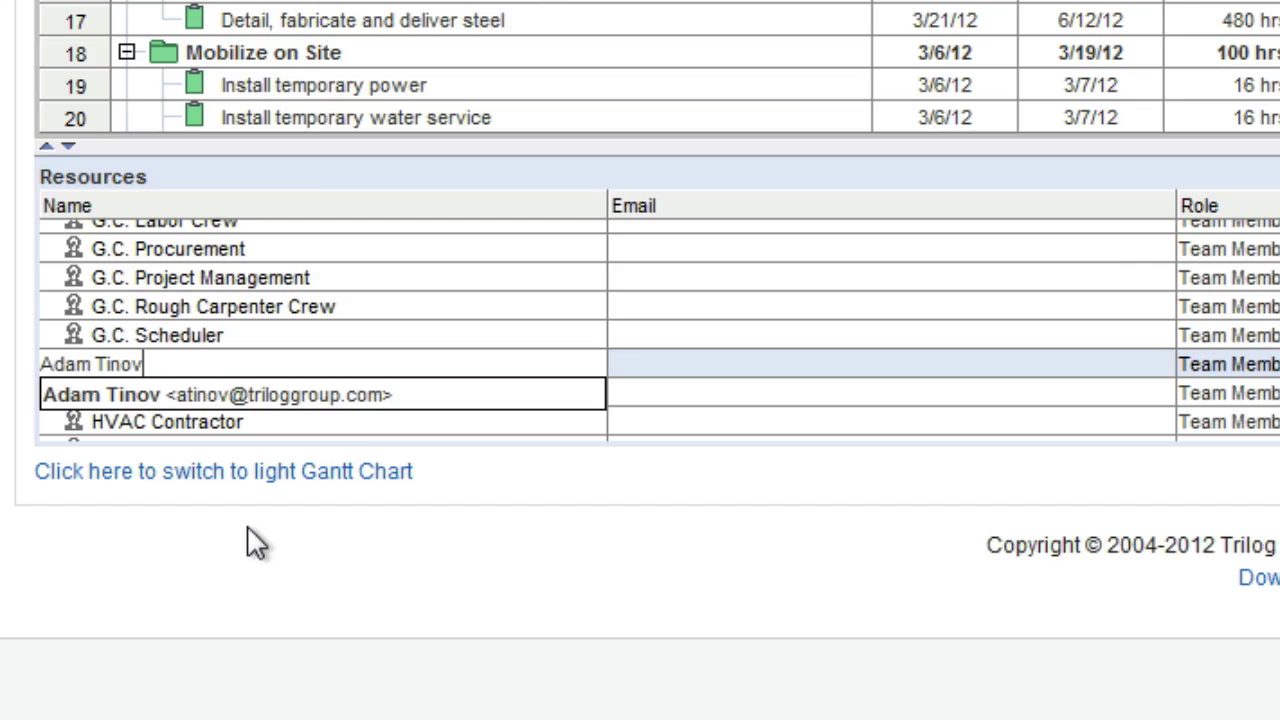
{"action": "left_click", "coordinate": [358, 283]}
Replace the G.C. General Management placeholder with the matching team member
{"action": "left_click", "coordinate": [358, 280]}
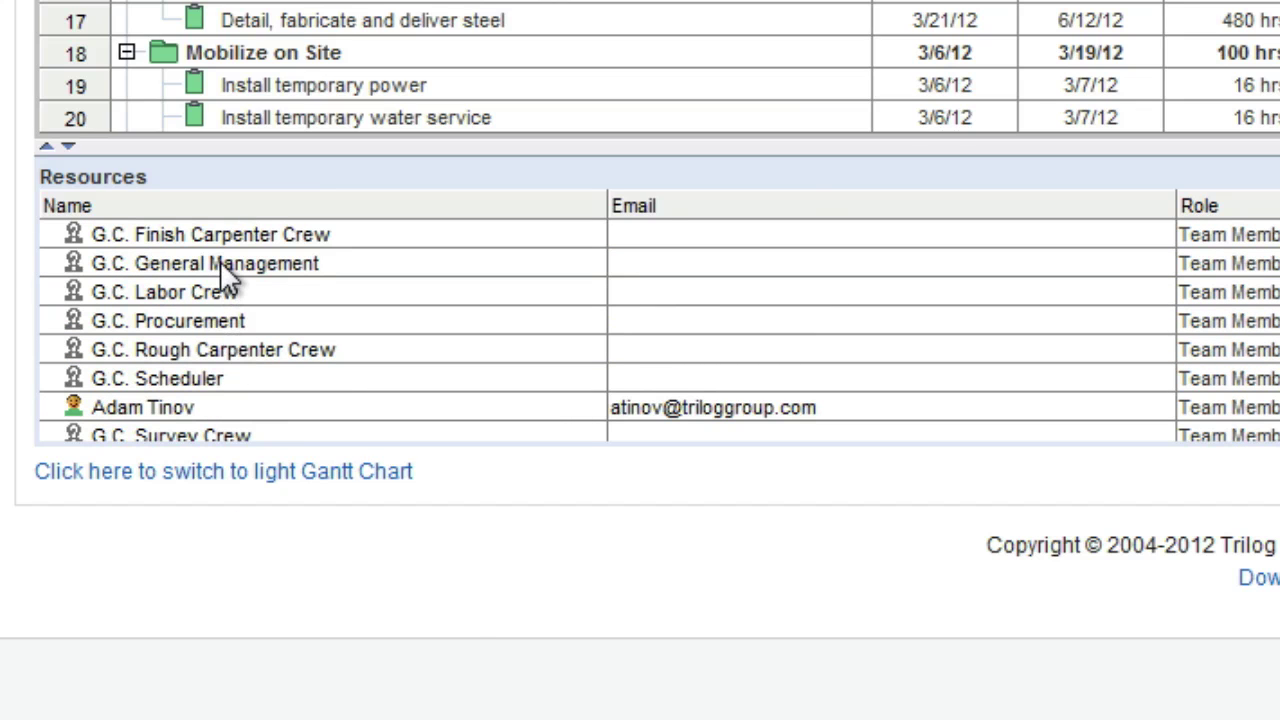
{"action": "left_click", "coordinate": [222, 268]}
{"action": "left_click", "coordinate": [342, 265]}
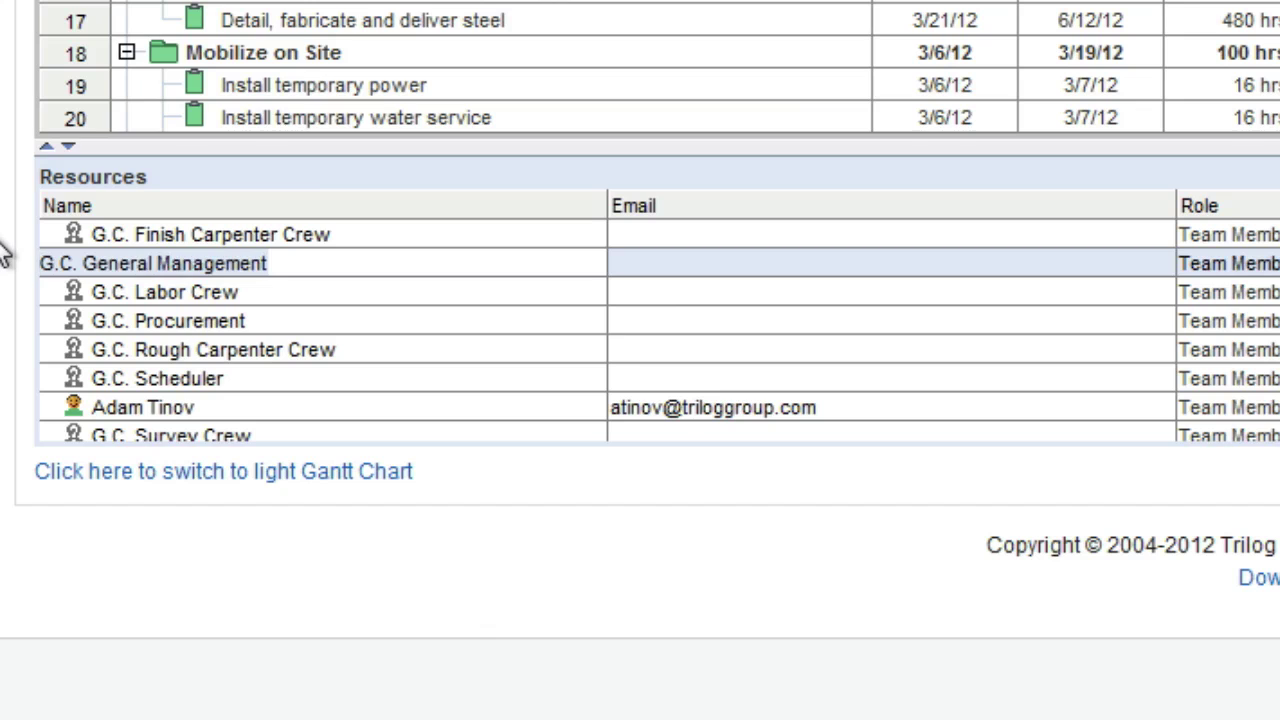
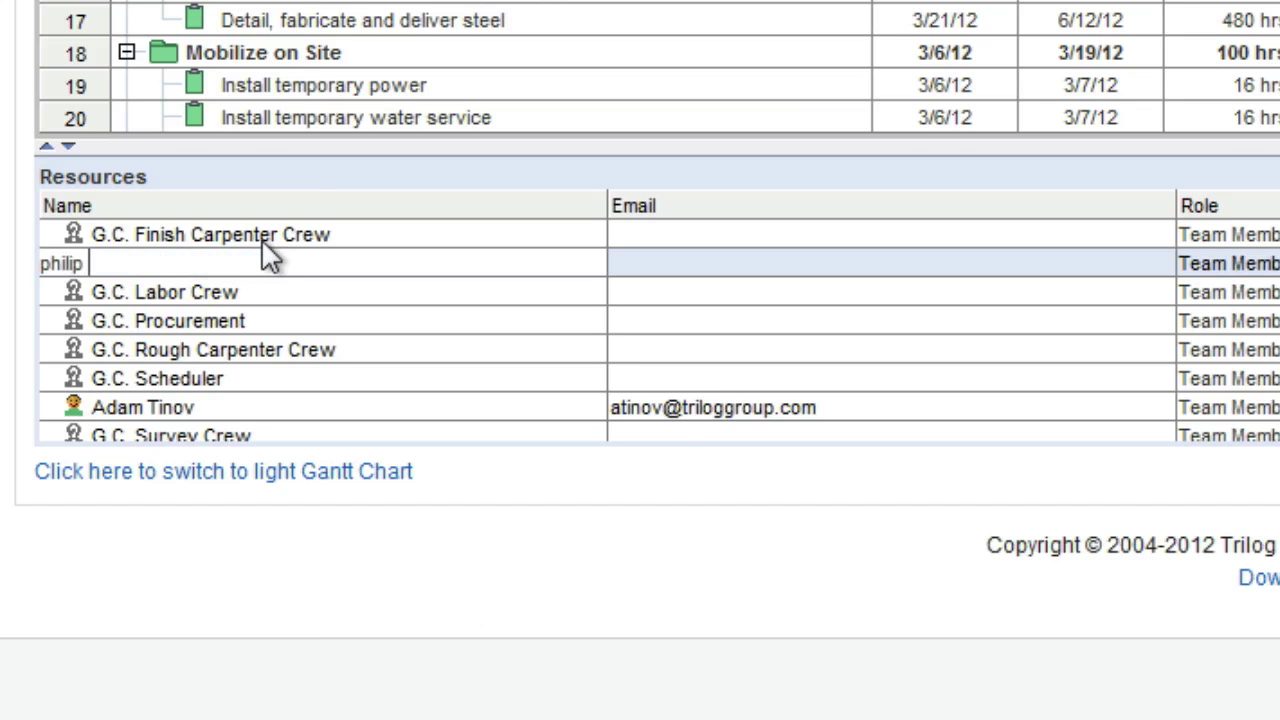
{"action": "key", "text": "Return"}
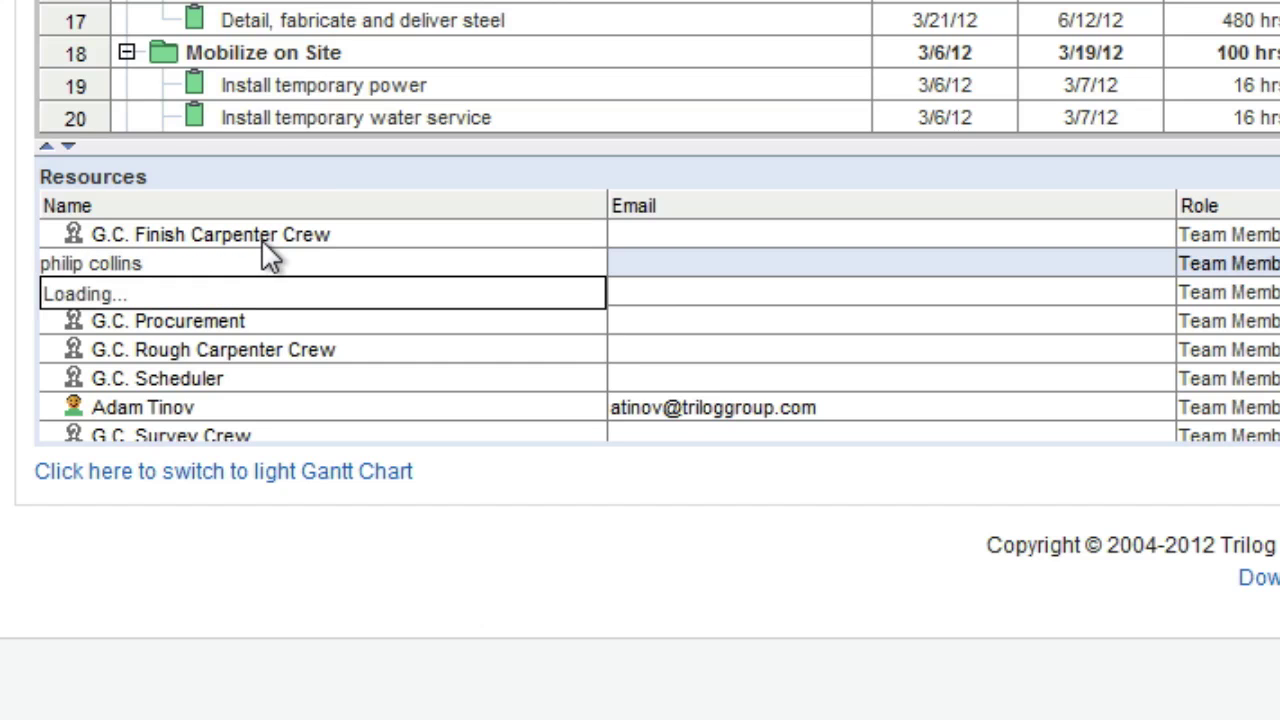
{"action": "left_click", "coordinate": [256, 290]}
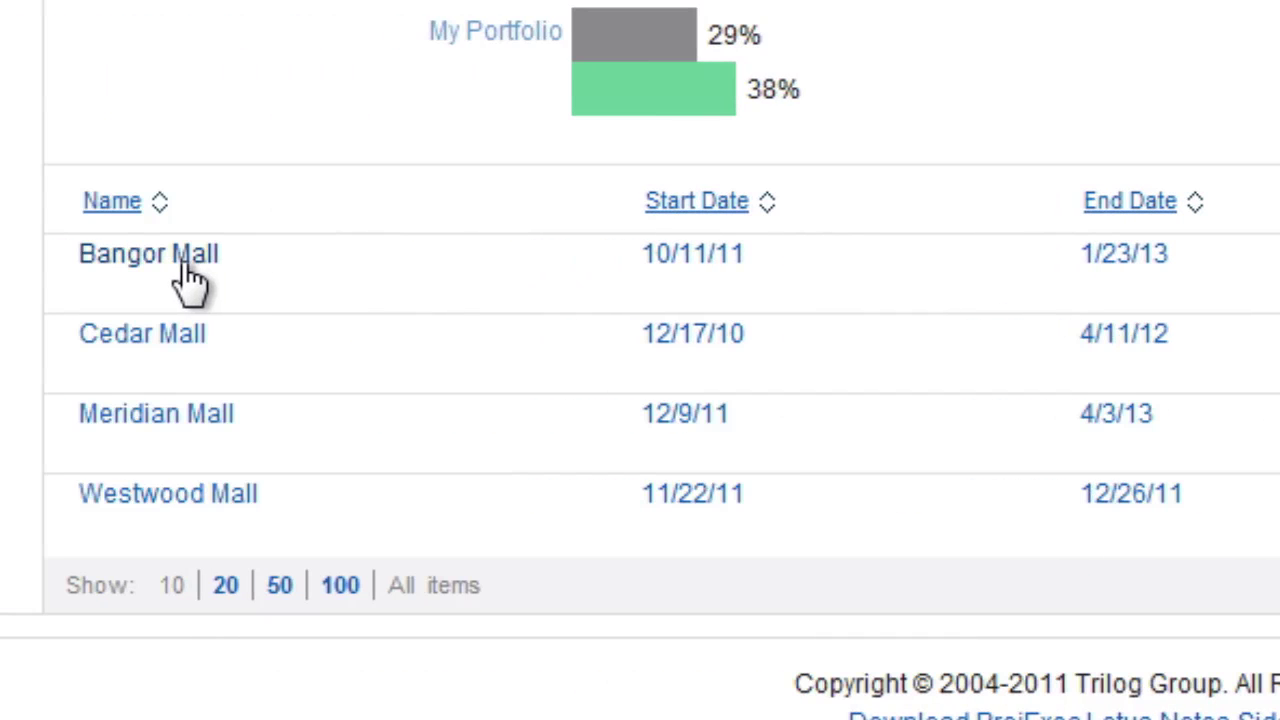
Open Bangor Mall's task schedule from the Portfolios view and scroll through its tasks
{"action": "left_click", "coordinate": [186, 270]}
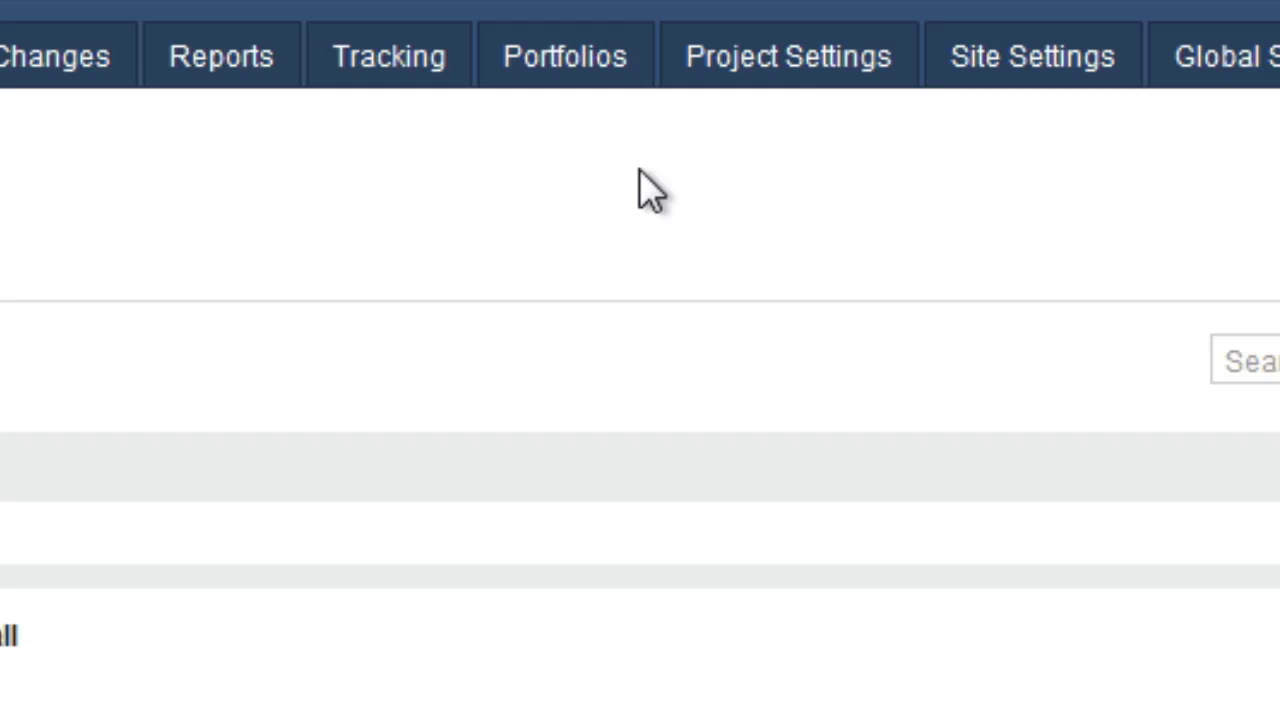
{"action": "left_click", "coordinate": [573, 75]}
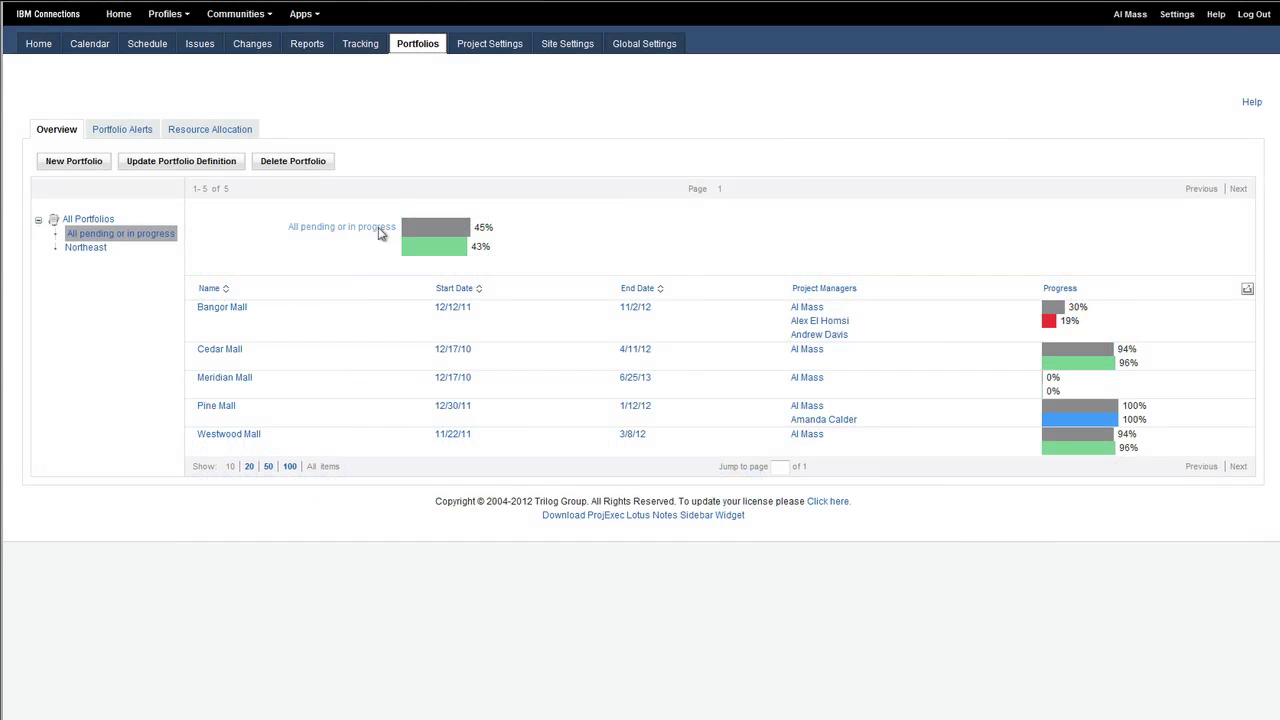
{"action": "left_click", "coordinate": [221, 307]}
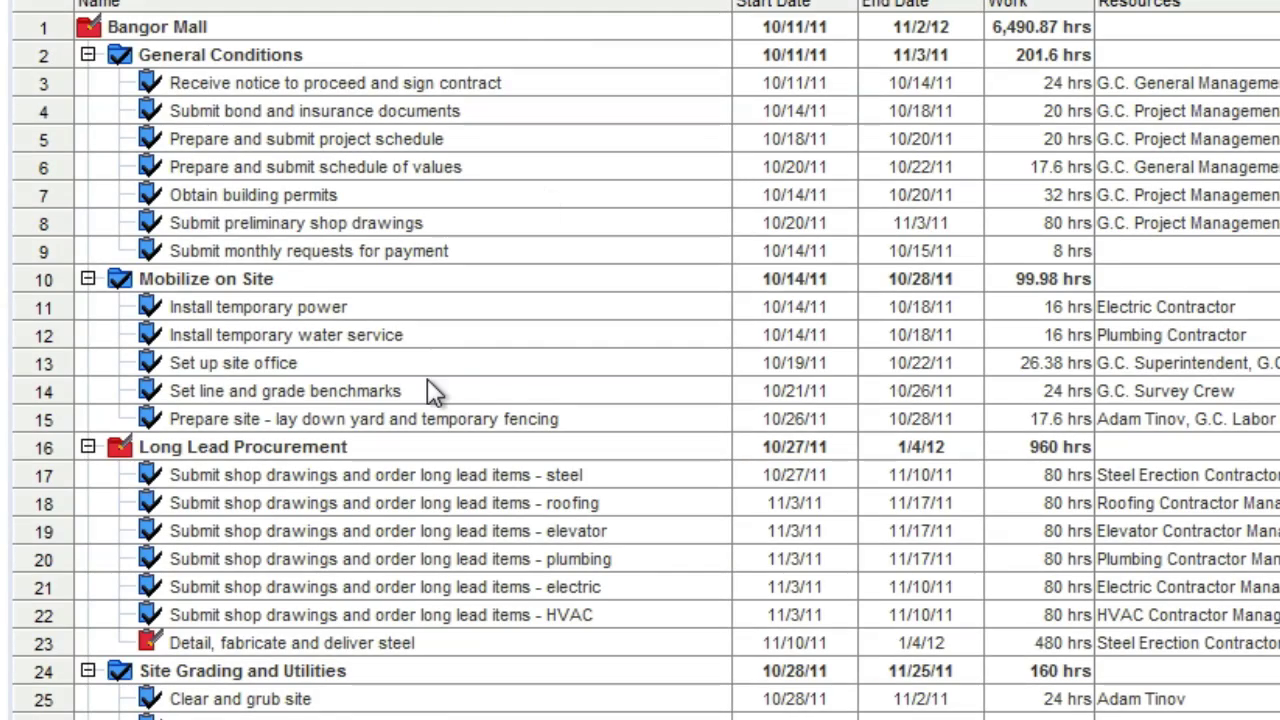
{"action": "scroll", "coordinate": [560, 500], "scroll_direction": "down", "scroll_amount": 5}
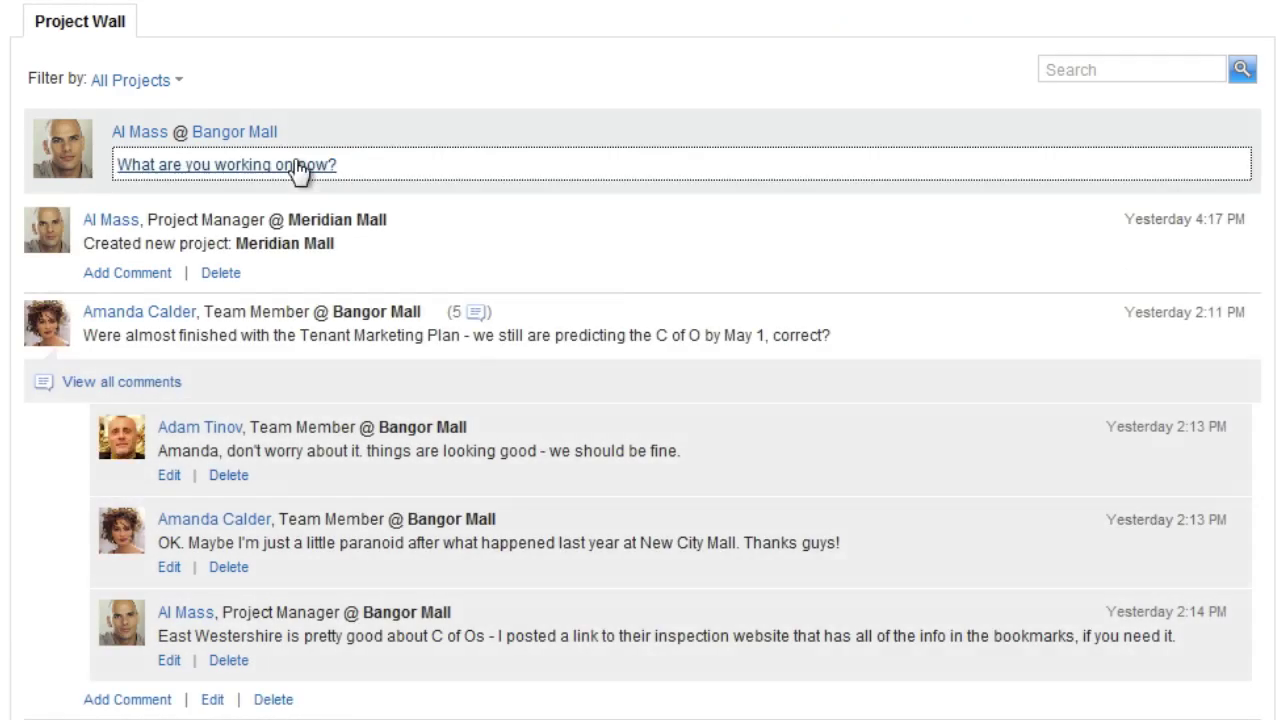
Post 'Team, can you make sure that all tasks are updated today?…' about the steel delivery on the wall
{"action": "left_click", "coordinate": [297, 163]}
{"action": "type", "text": "Team, can you make sure that all tasks"}
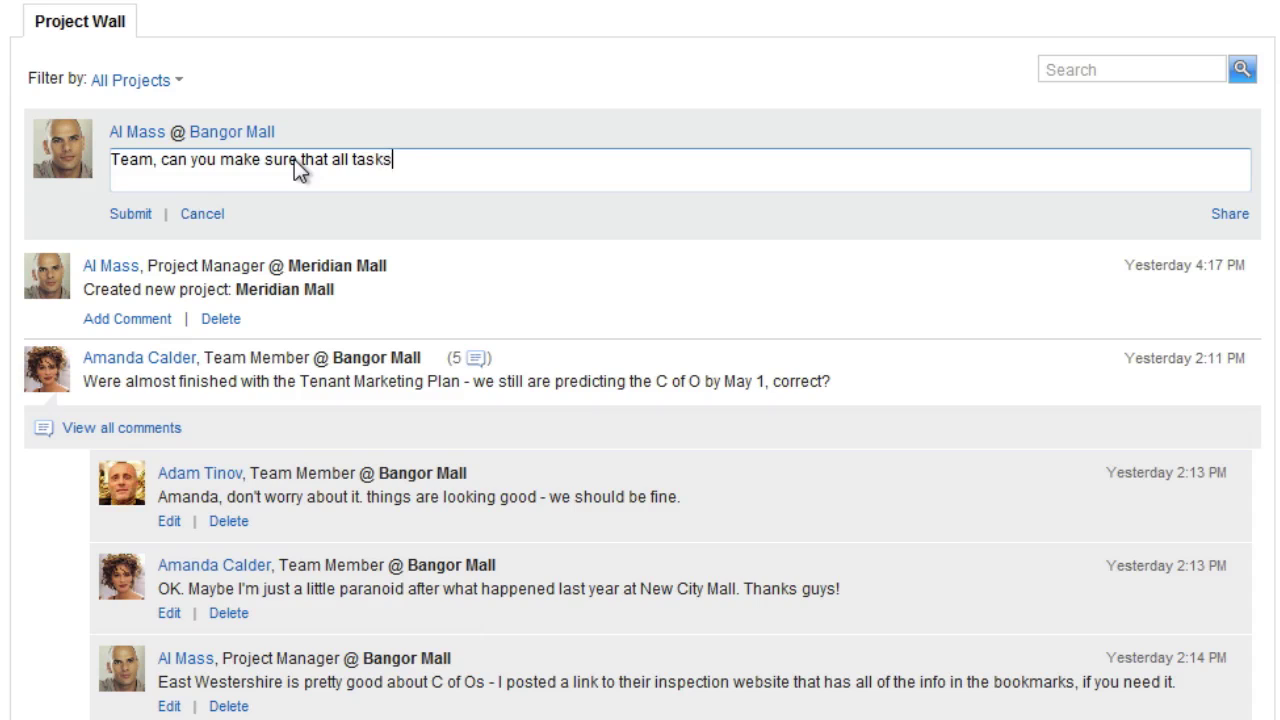
{"action": "type", "text": " are updated today? I want to make sure we have an accurate reflection"}
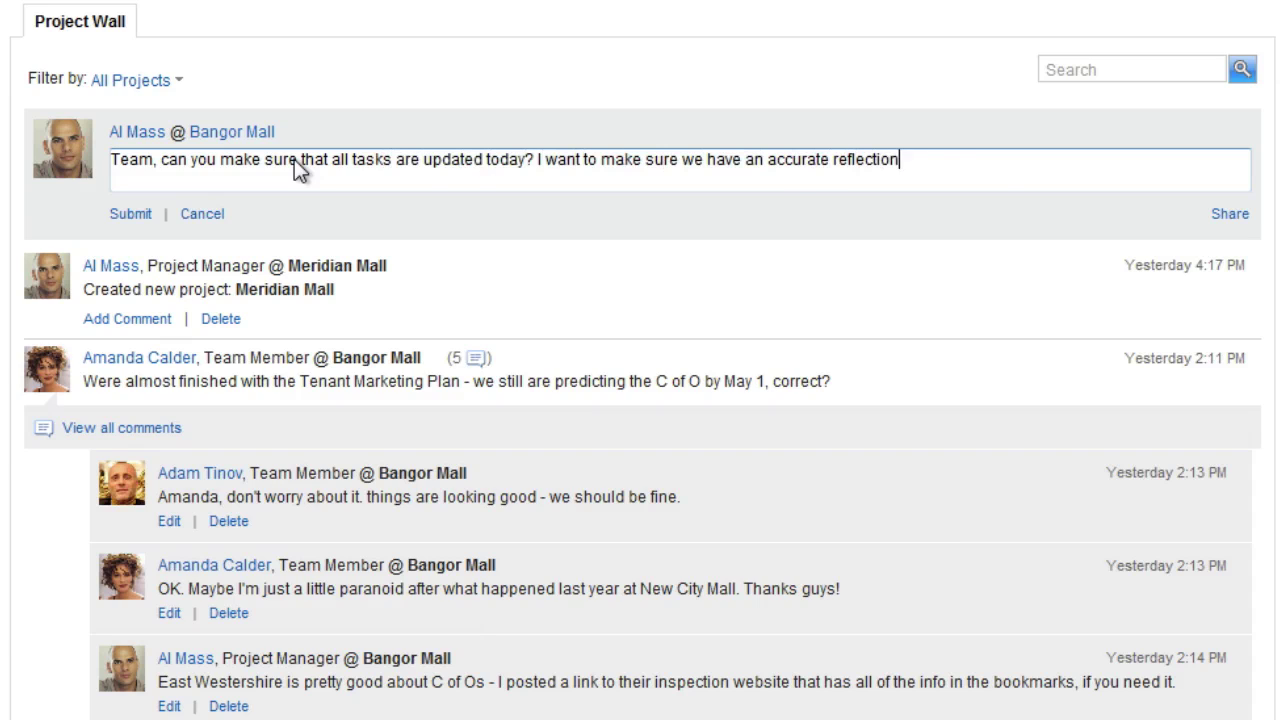
{"action": "type", "text": " of status. ALSO - what is the status of that steel delivery? I thought we were supposed to get that last week?"}
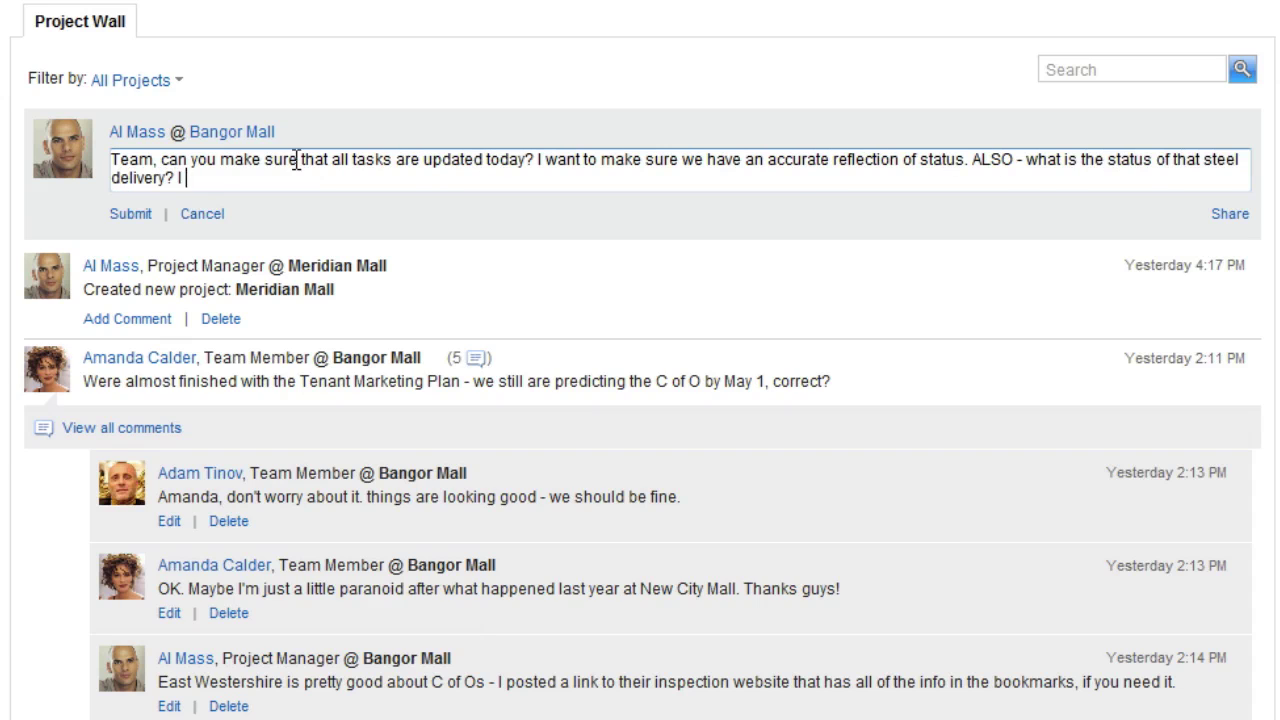
{"action": "left_click", "coordinate": [136, 211]}
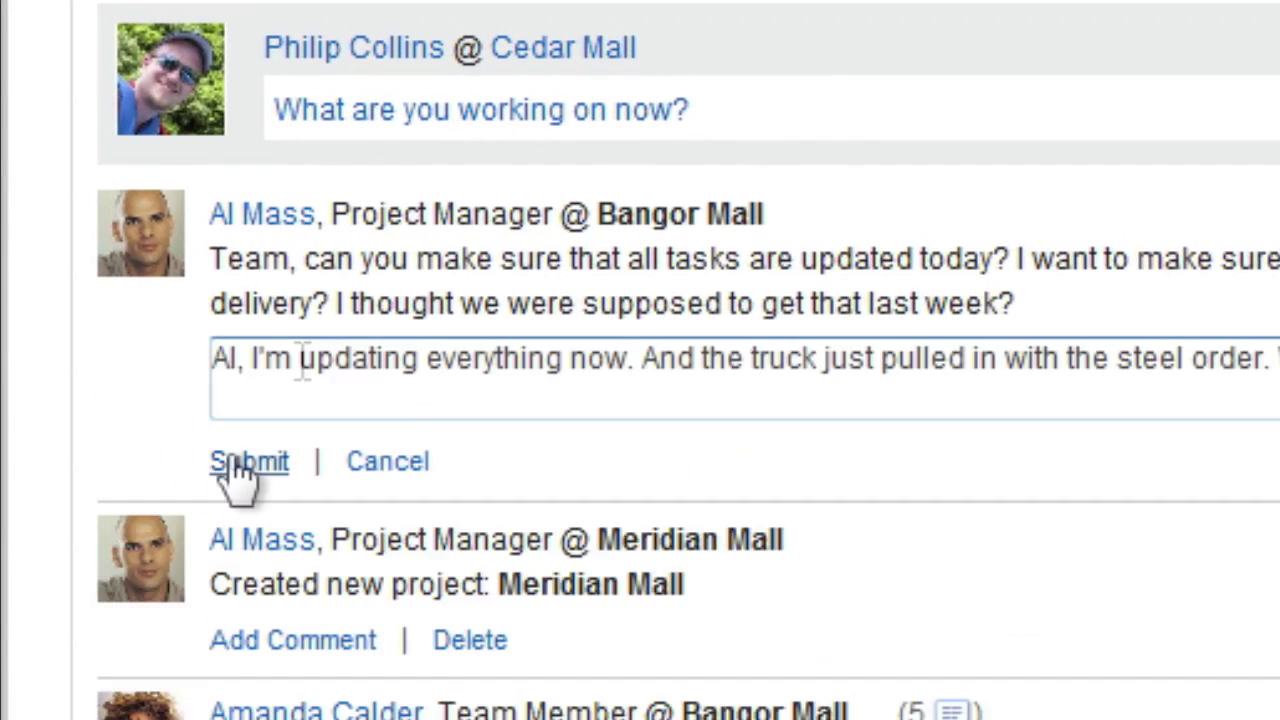
Set the steel delivery and Pour 2nd floor slab tasks to 100% progress
{"action": "left_click", "coordinate": [234, 460]}
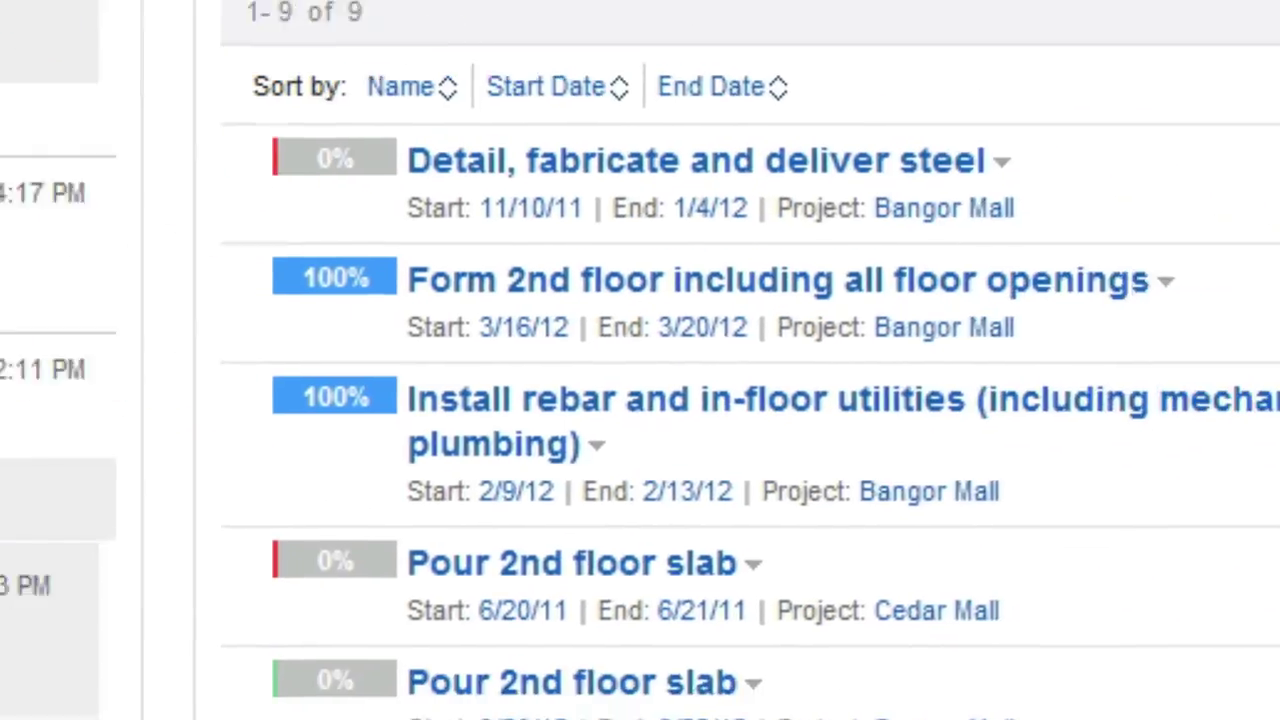
{"action": "left_click", "coordinate": [365, 168]}
{"action": "mouse_move", "coordinate": [560, 165]}
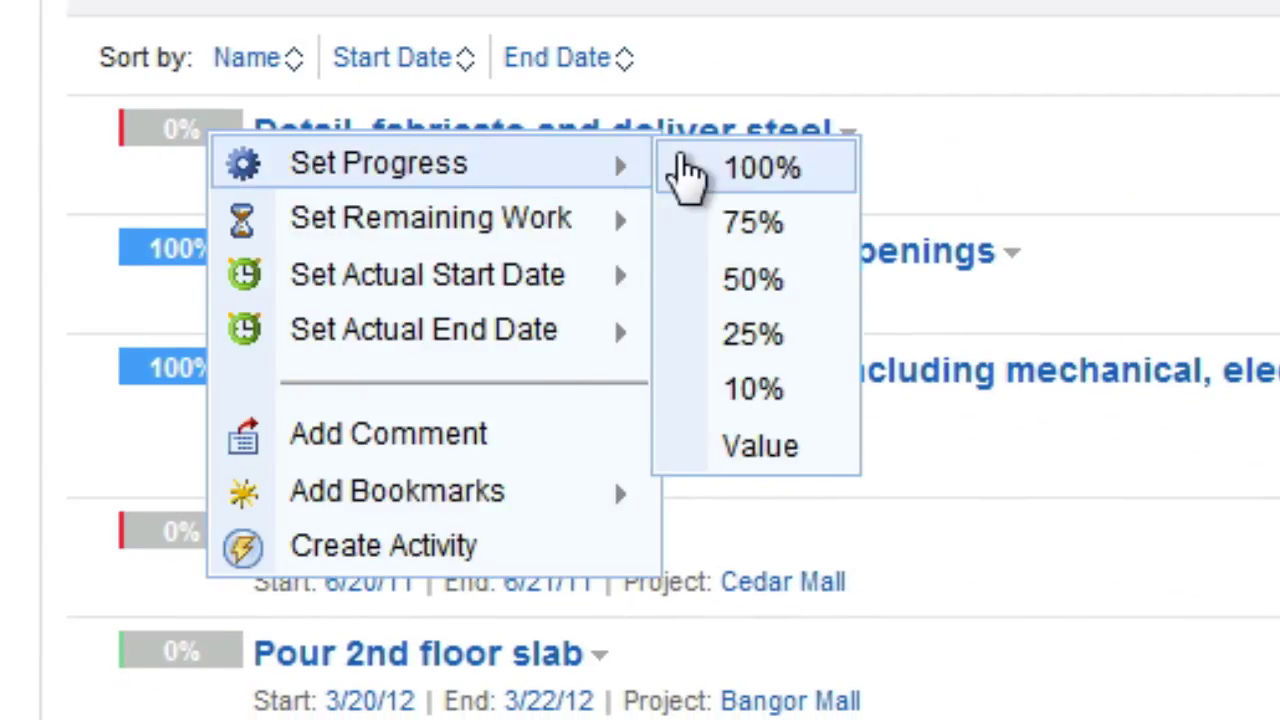
{"action": "left_click", "coordinate": [686, 171]}
{"action": "left_click", "coordinate": [194, 540]}
{"action": "mouse_move", "coordinate": [435, 585]}
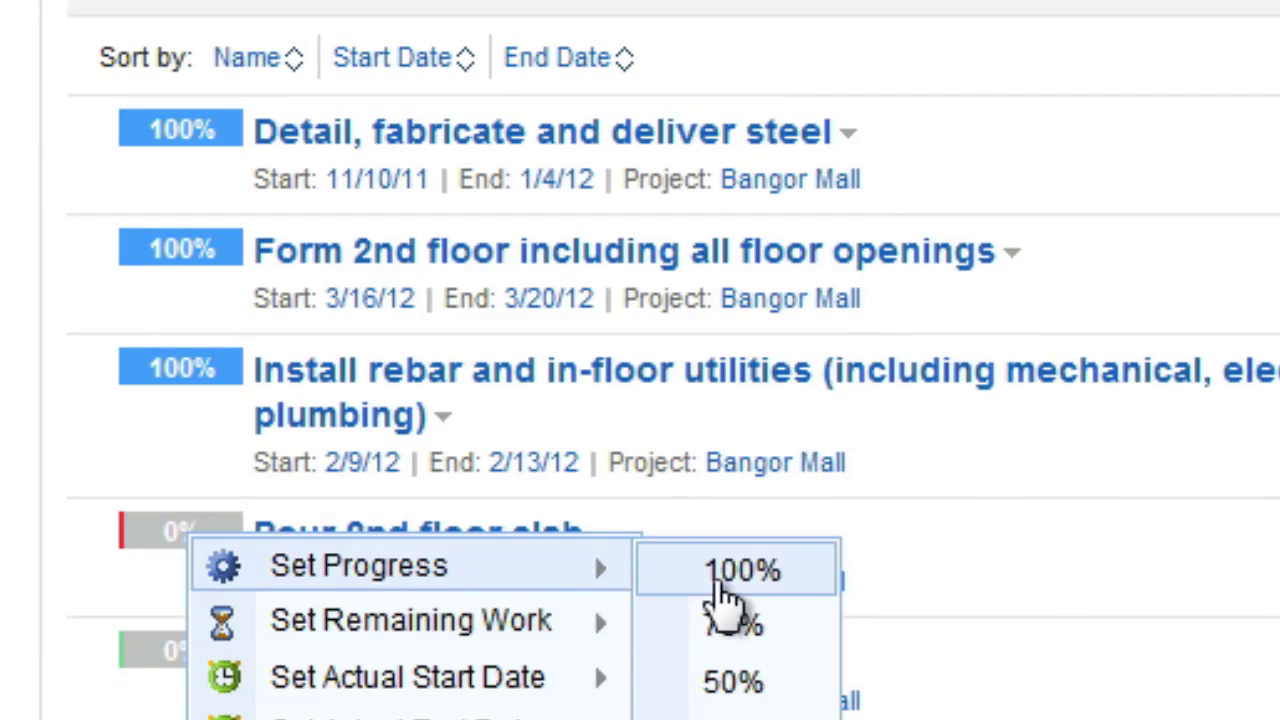
{"action": "left_click", "coordinate": [722, 568]}
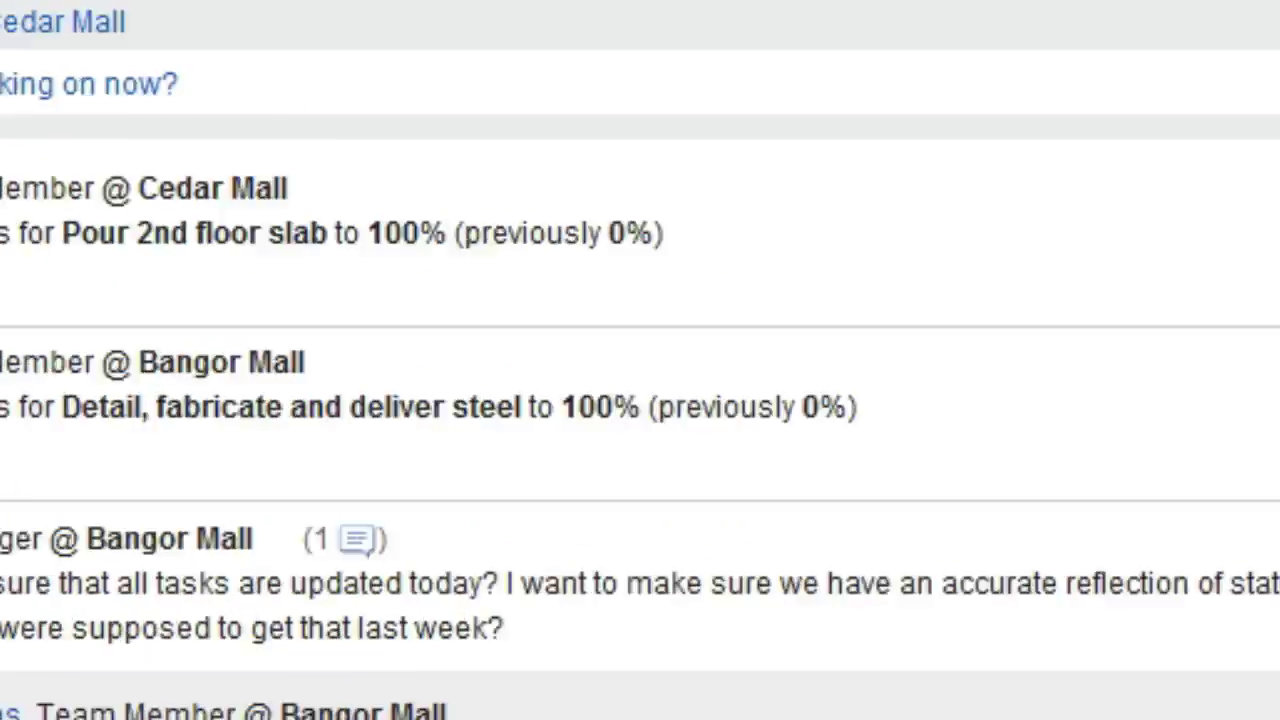
Draft a comment 'Everyone, here's something new…' sharing the timelapse video's YouTube link as a movie
{"action": "type", "text": "Everyone, here's something new we're going to start doing for several reasons - it's a timelapse of the"}
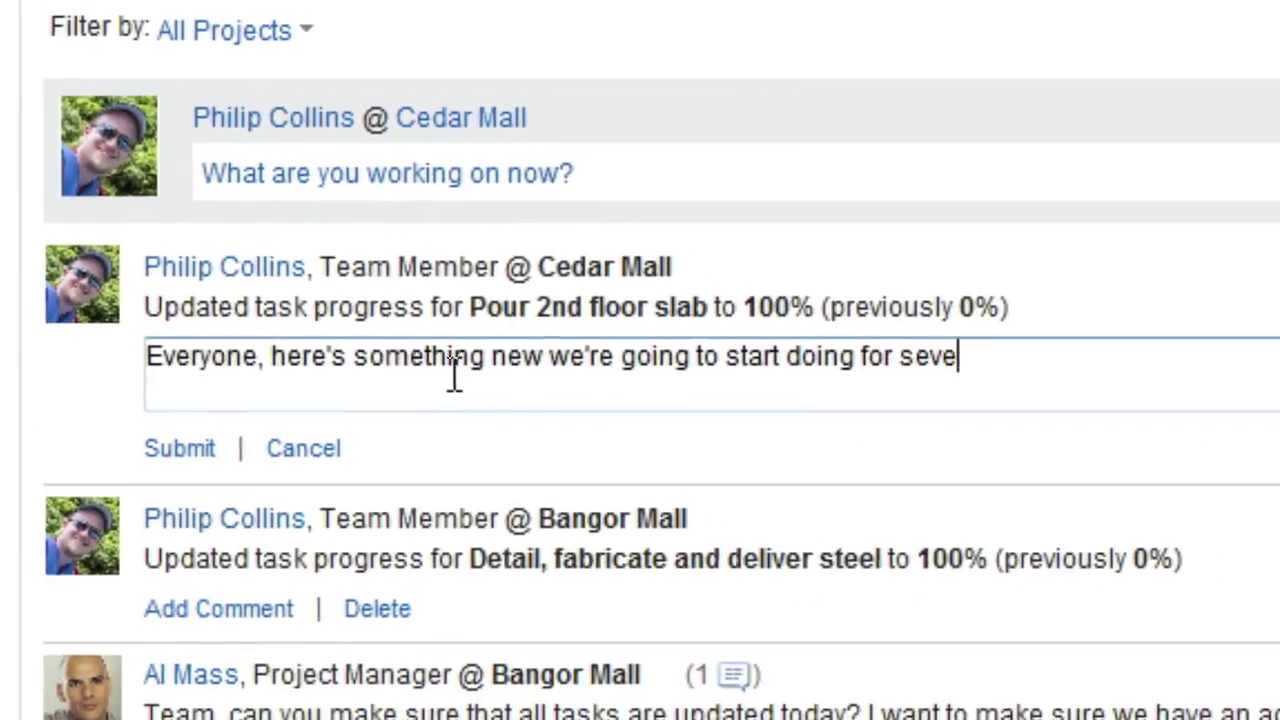
{"action": "type", "text": " pour we did yesterday."}
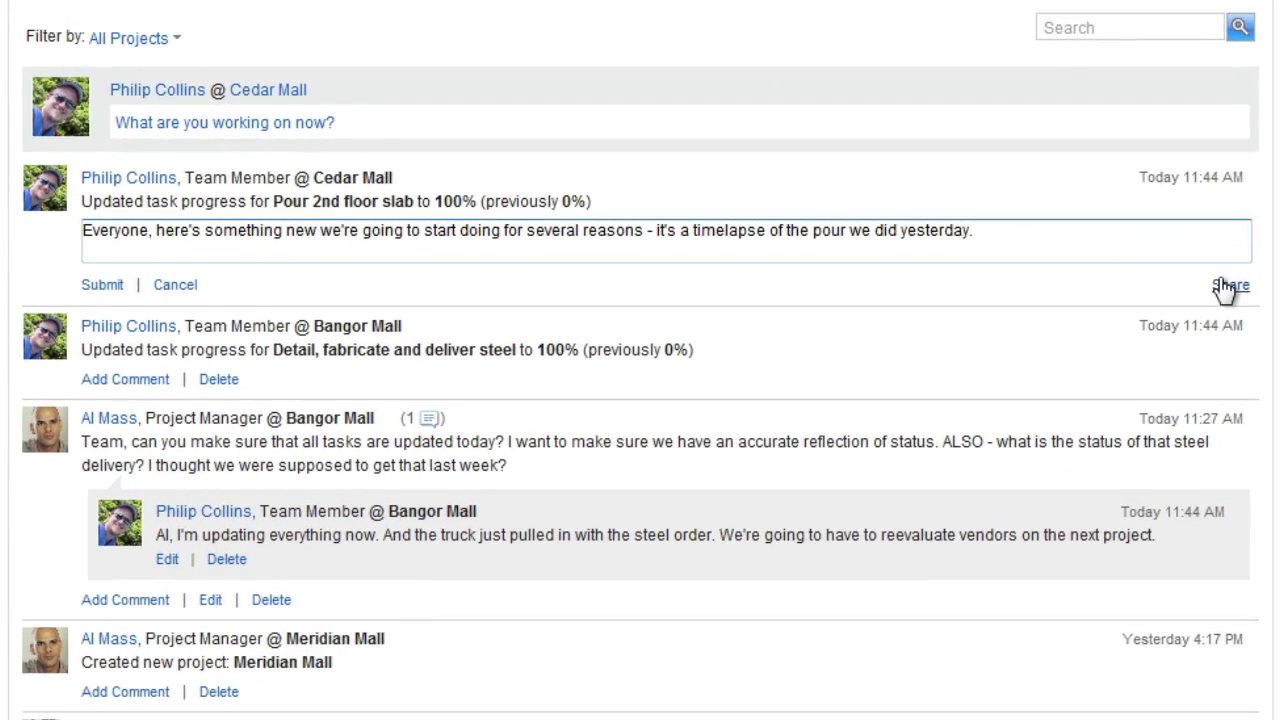
{"action": "left_click", "coordinate": [1228, 287]}
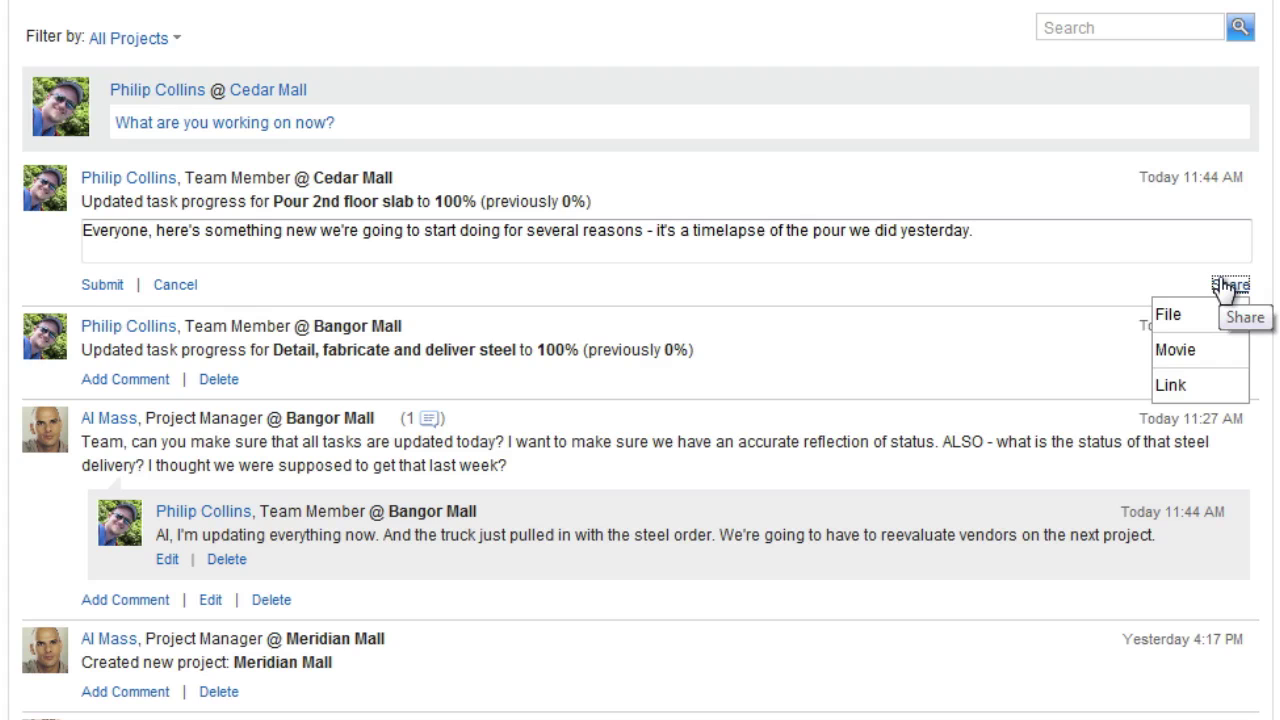
{"action": "left_click", "coordinate": [1185, 352]}
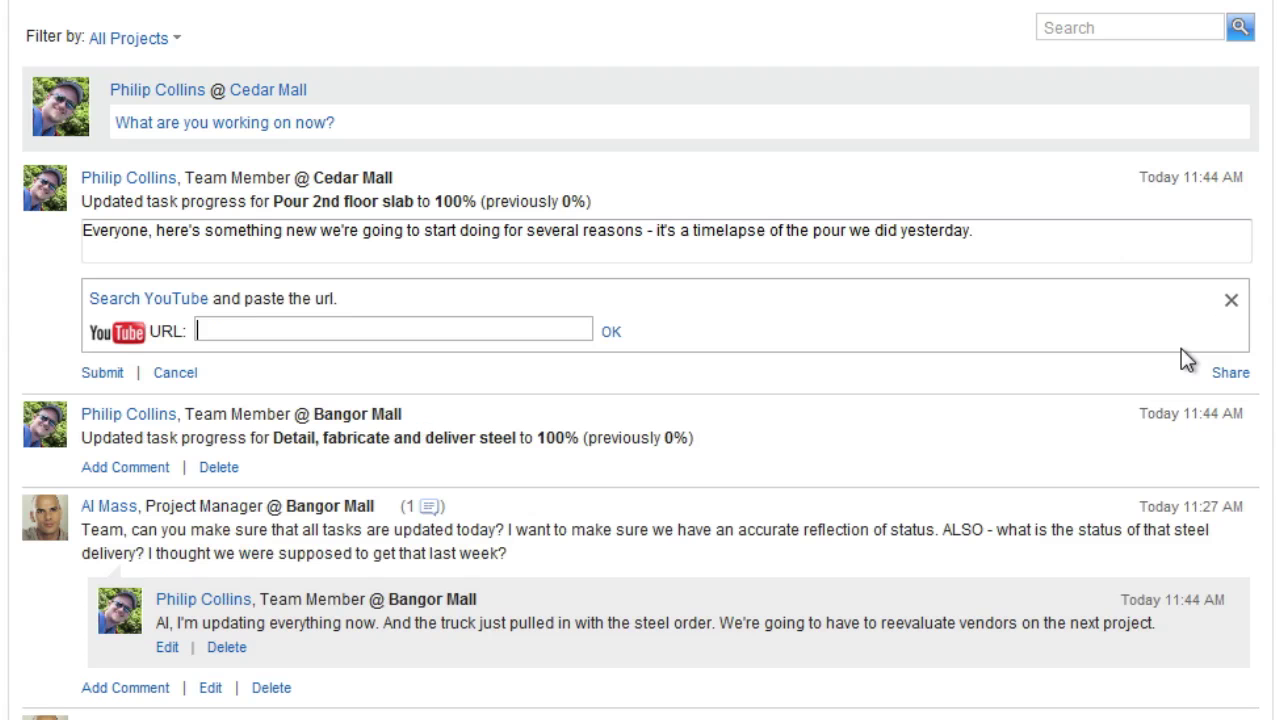
{"action": "type", "text": "http://www.youtube.com/watch?v=AxBmTzAkm2U"}
{"action": "left_click", "coordinate": [610, 334]}
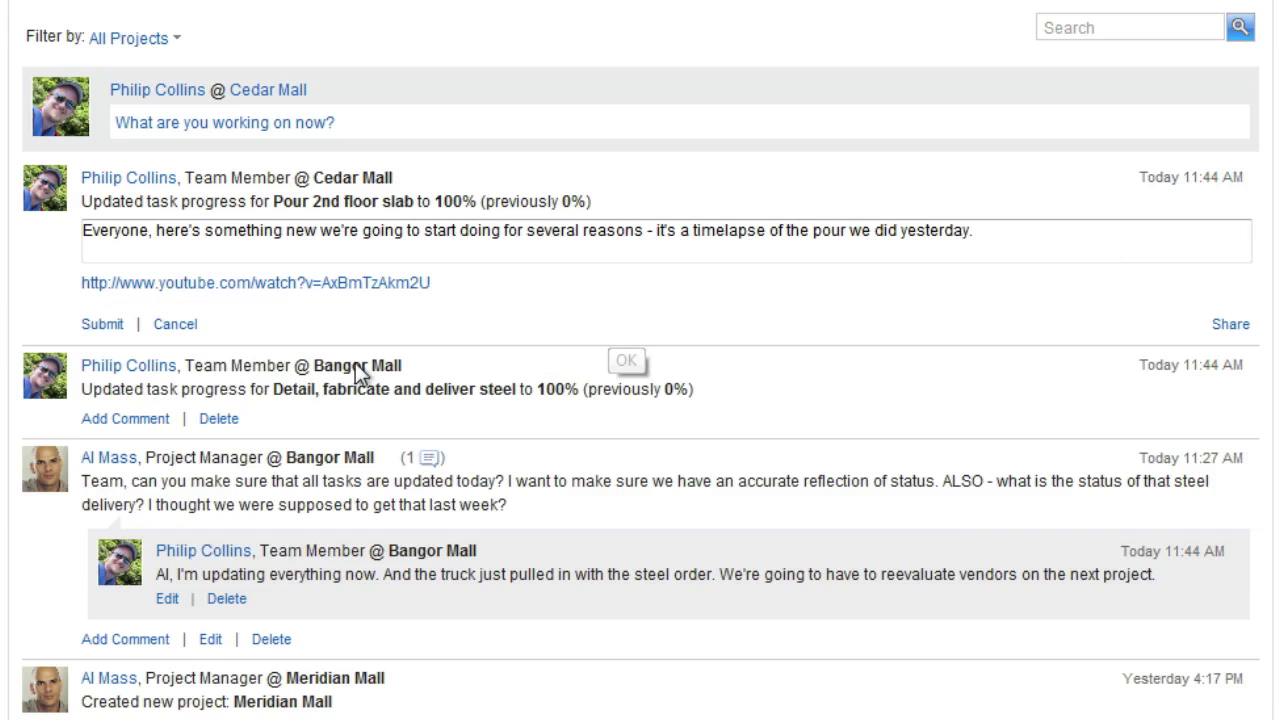
Post the timelapse comment, then return to the Bangor Mall wall via Apps > Projects
{"action": "left_click", "coordinate": [110, 308]}
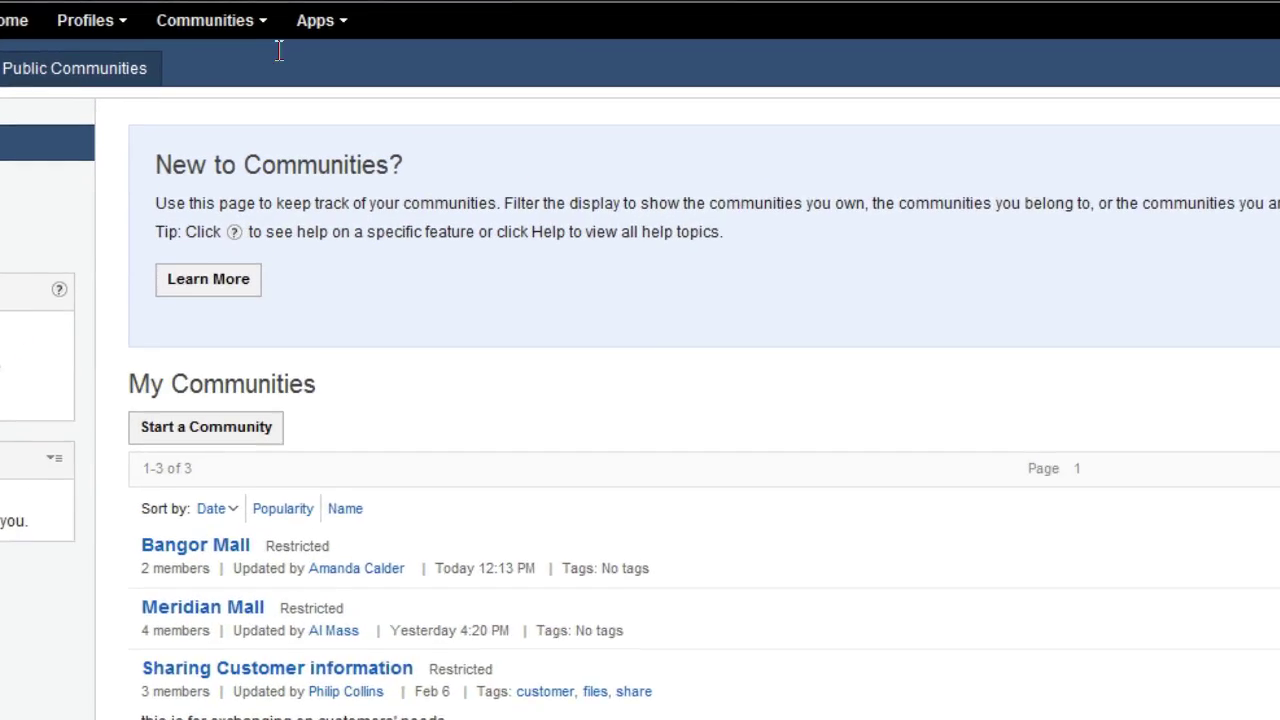
{"action": "left_click", "coordinate": [340, 35]}
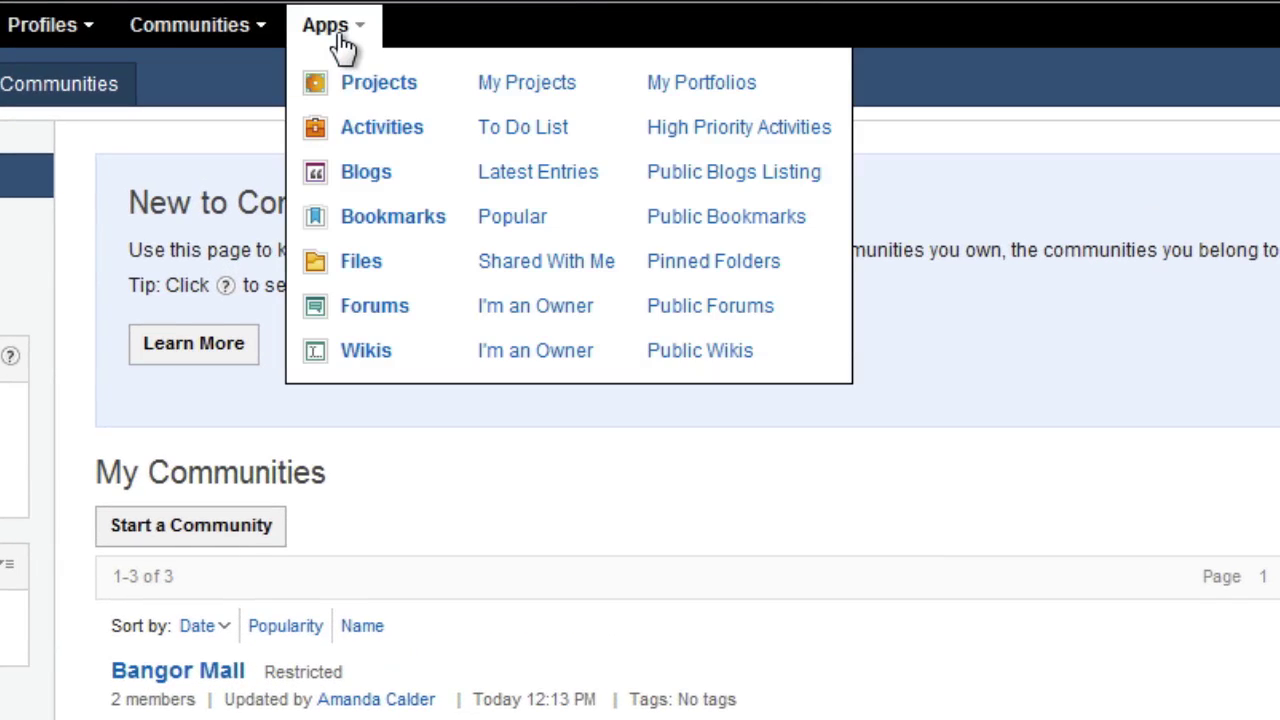
{"action": "left_click", "coordinate": [378, 85]}
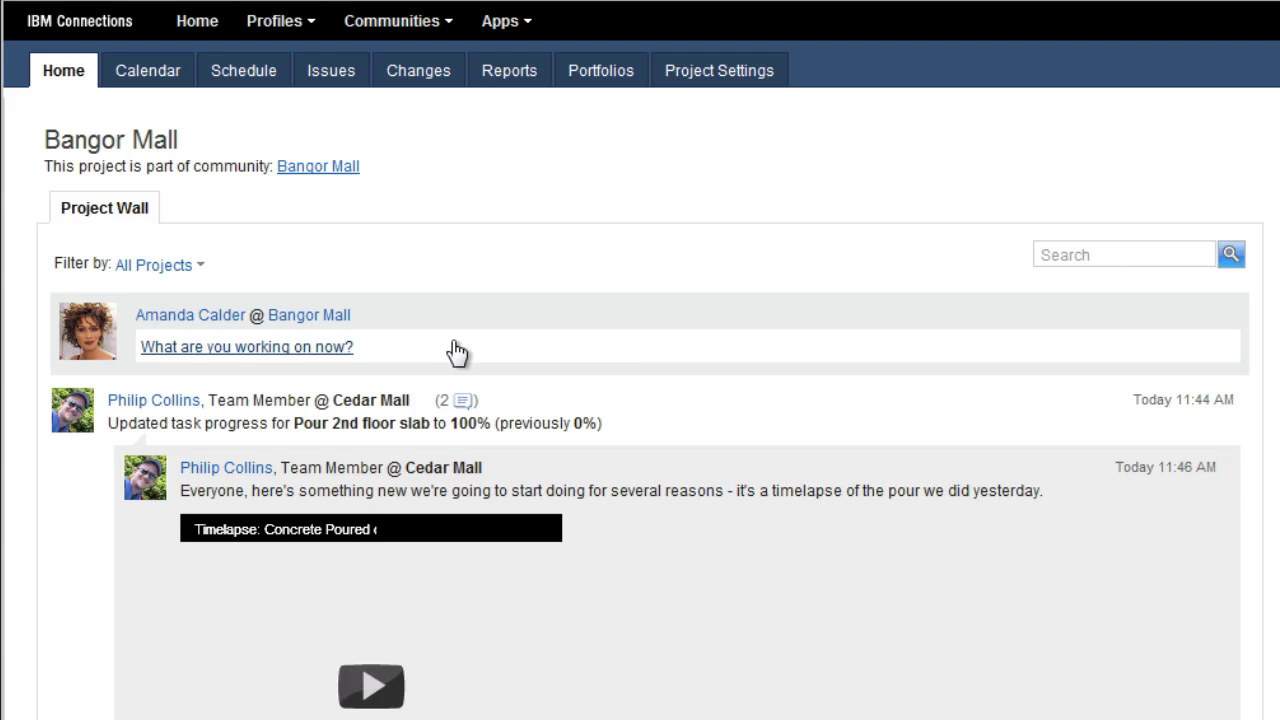
Post the prepared message about the rejected landscaping and drainage design on the Bangor Mall wall
{"action": "left_click", "coordinate": [455, 350]}
{"action": "type", "text": "Hi everyone. I see a problem – you are working on the wrong thing, and it is my fault. The county planning board has rejected our landscaping and drainage design. They are particularly worried about the signage along Grand River, and want a redesign of the front drainage plan. This has a deadline of next week, so we need to do this now – even if other things slide. I feel terrible, because I have known about this for a few days and forgot to pass it along. Are you guys going to be able to get this pulled together?"}
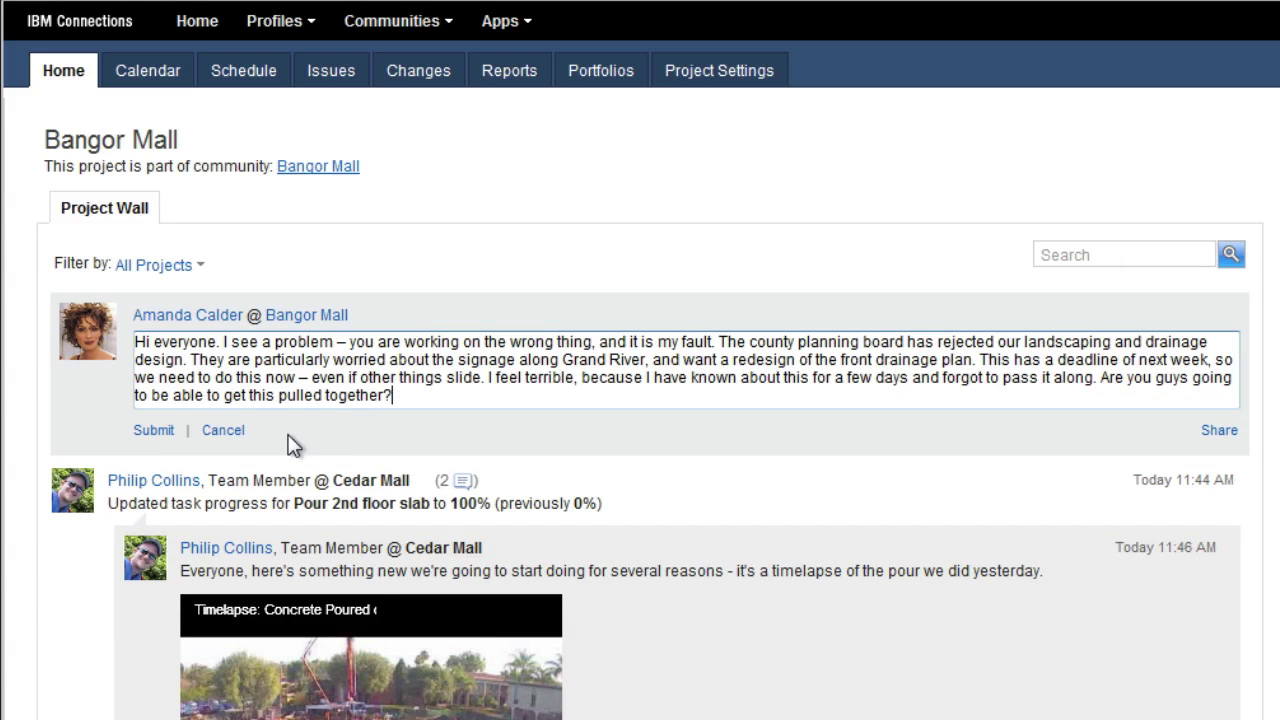
{"action": "left_click", "coordinate": [156, 430]}
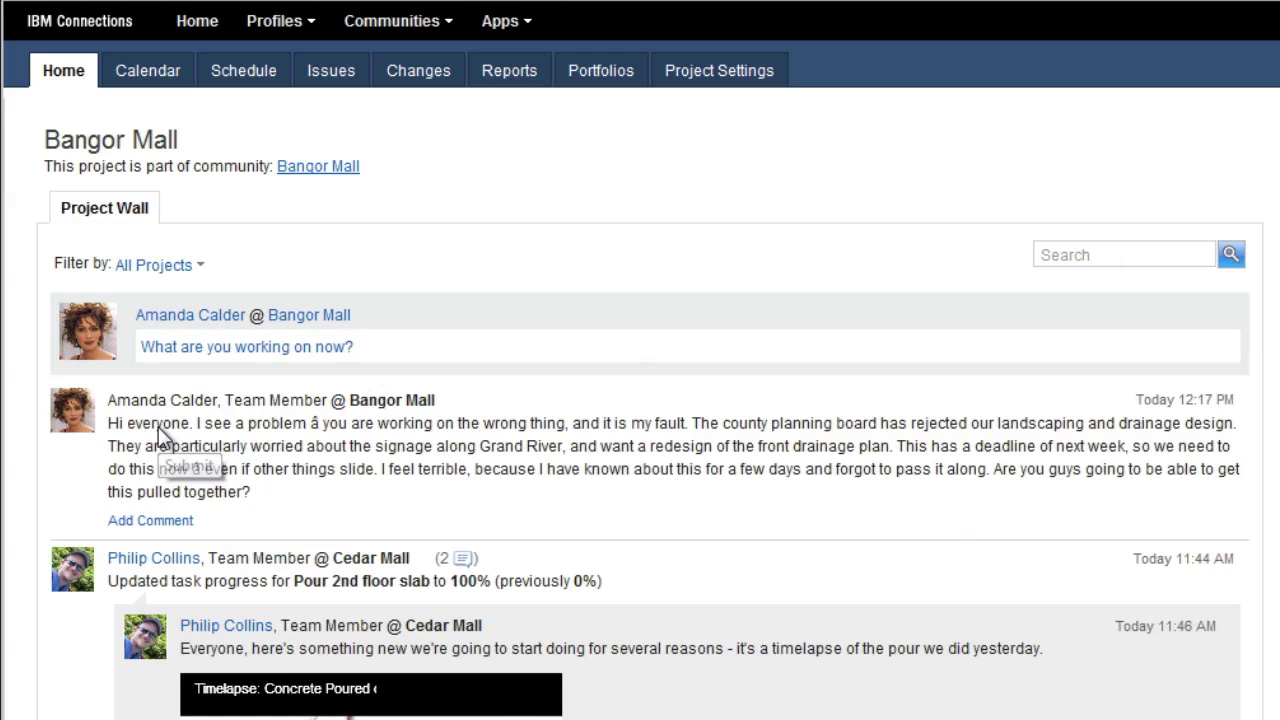
{"action": "left_click", "coordinate": [104, 214]}
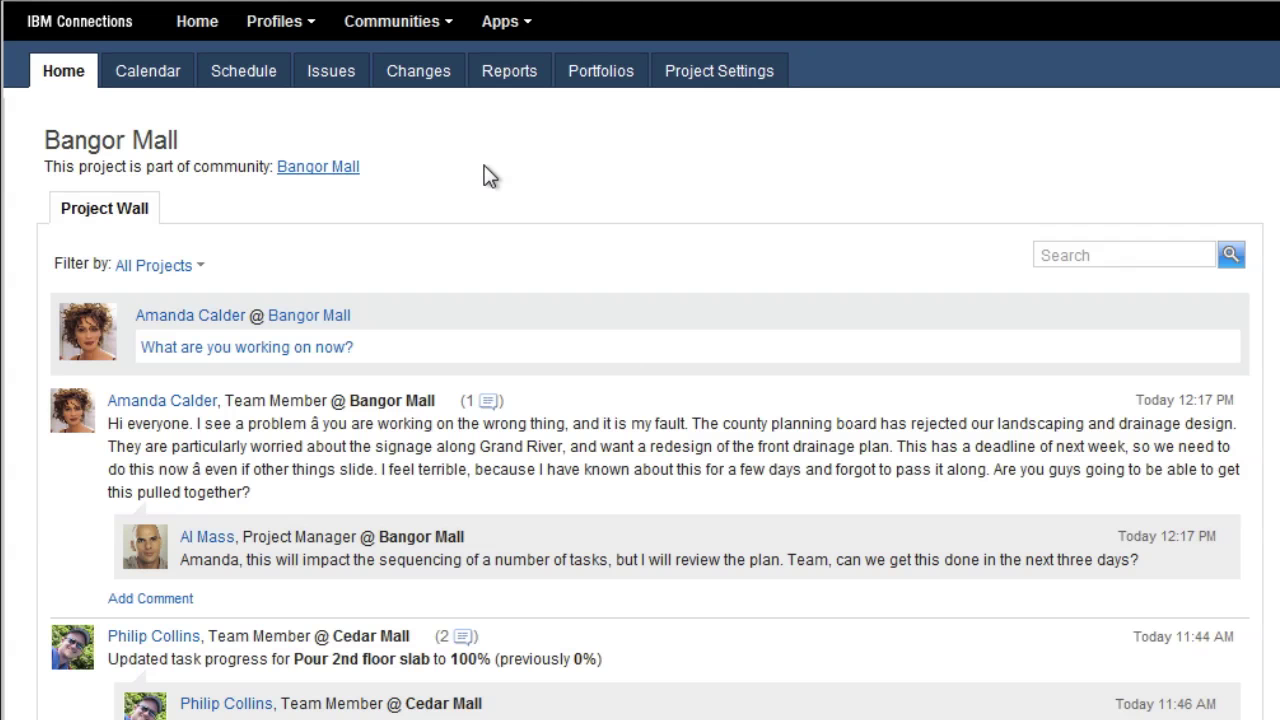
{"action": "left_click", "coordinate": [104, 215]}
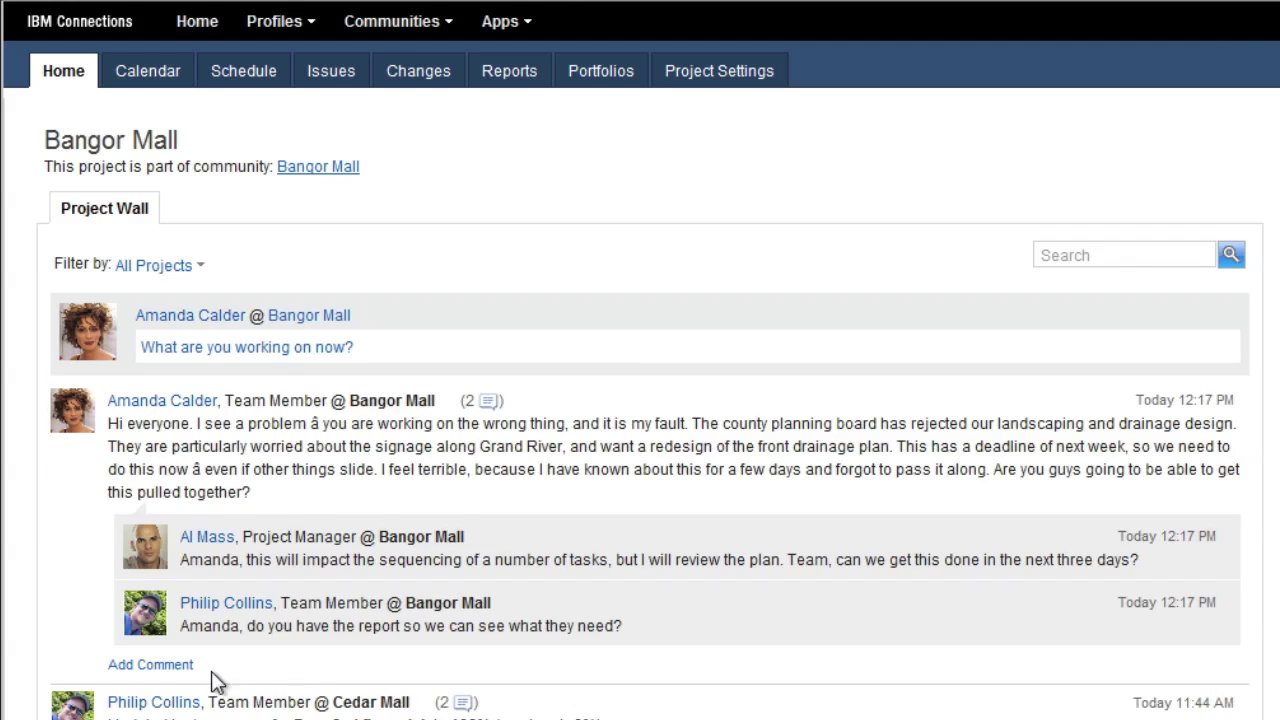
{"action": "scroll", "coordinate": [217, 681], "scroll_direction": "down", "scroll_amount": 5}
Reply 'I just posted the file - here it is.' attaching Bangor Mall - Planning Report.docx from Community Files
{"action": "left_click", "coordinate": [115, 617]}
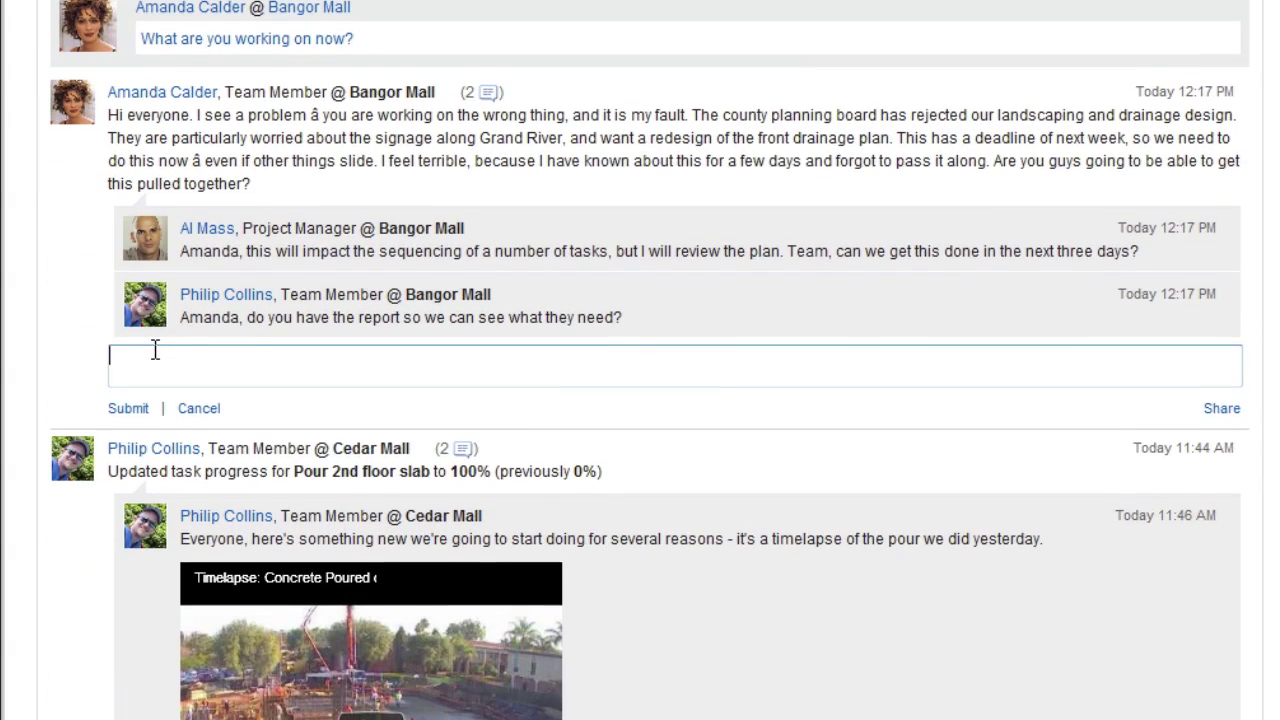
{"action": "type", "text": "I just posted the file - here it is."}
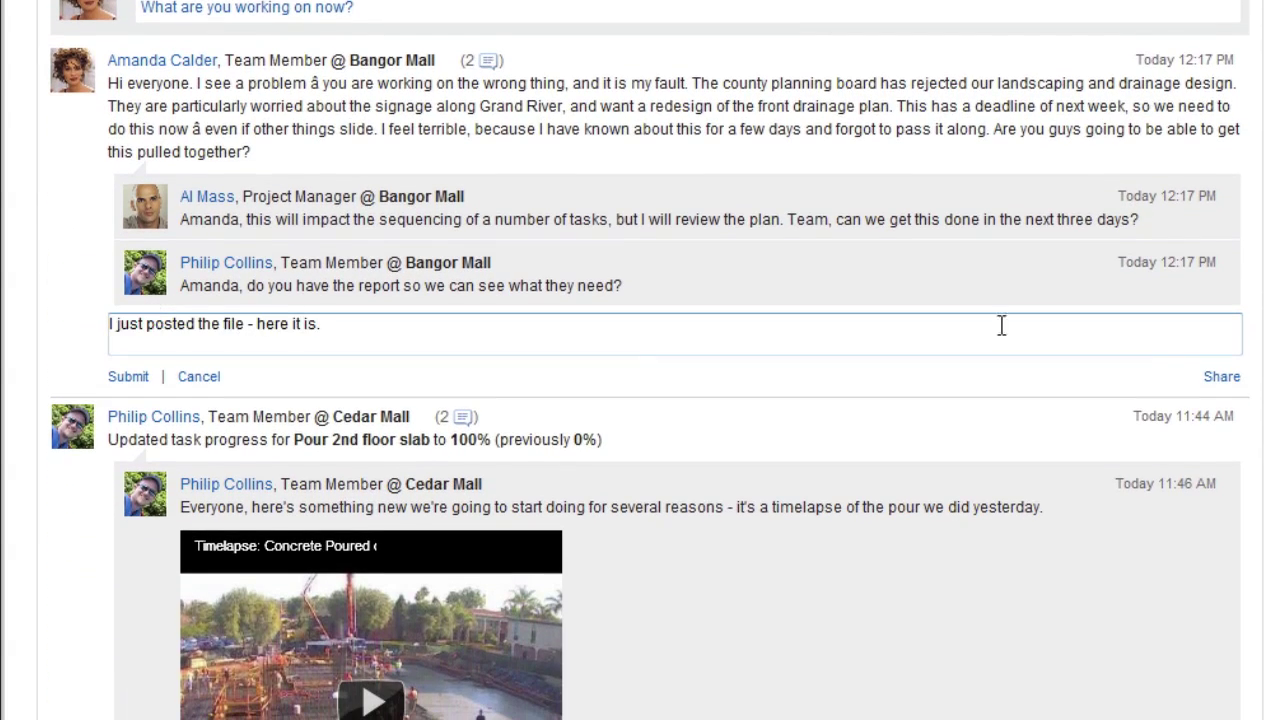
{"action": "left_click", "coordinate": [1222, 378]}
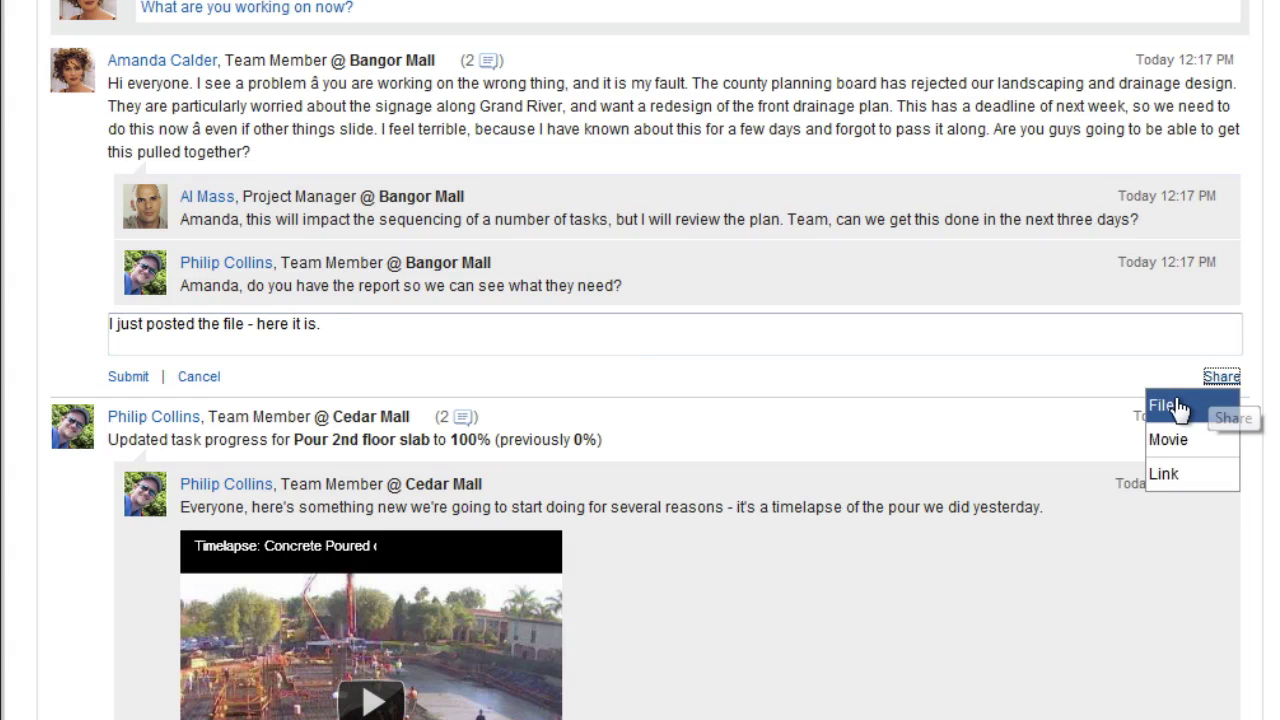
{"action": "left_click", "coordinate": [1177, 403]}
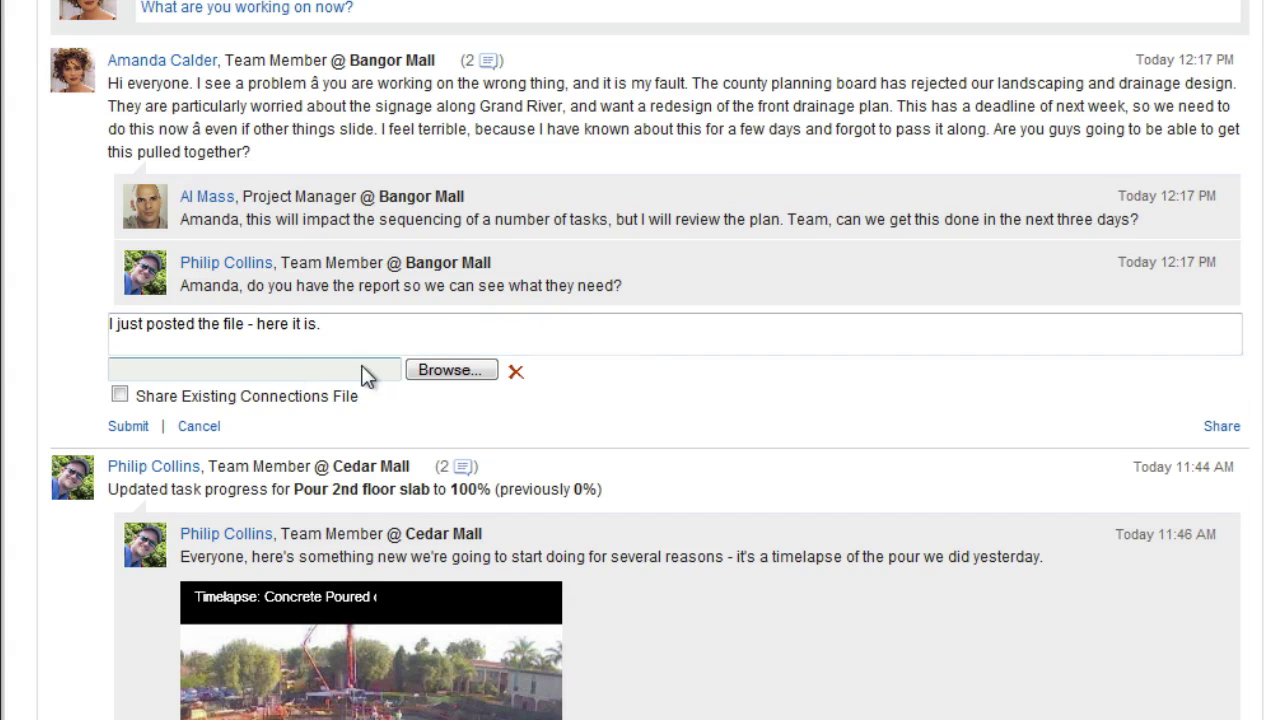
{"action": "left_click", "coordinate": [118, 396]}
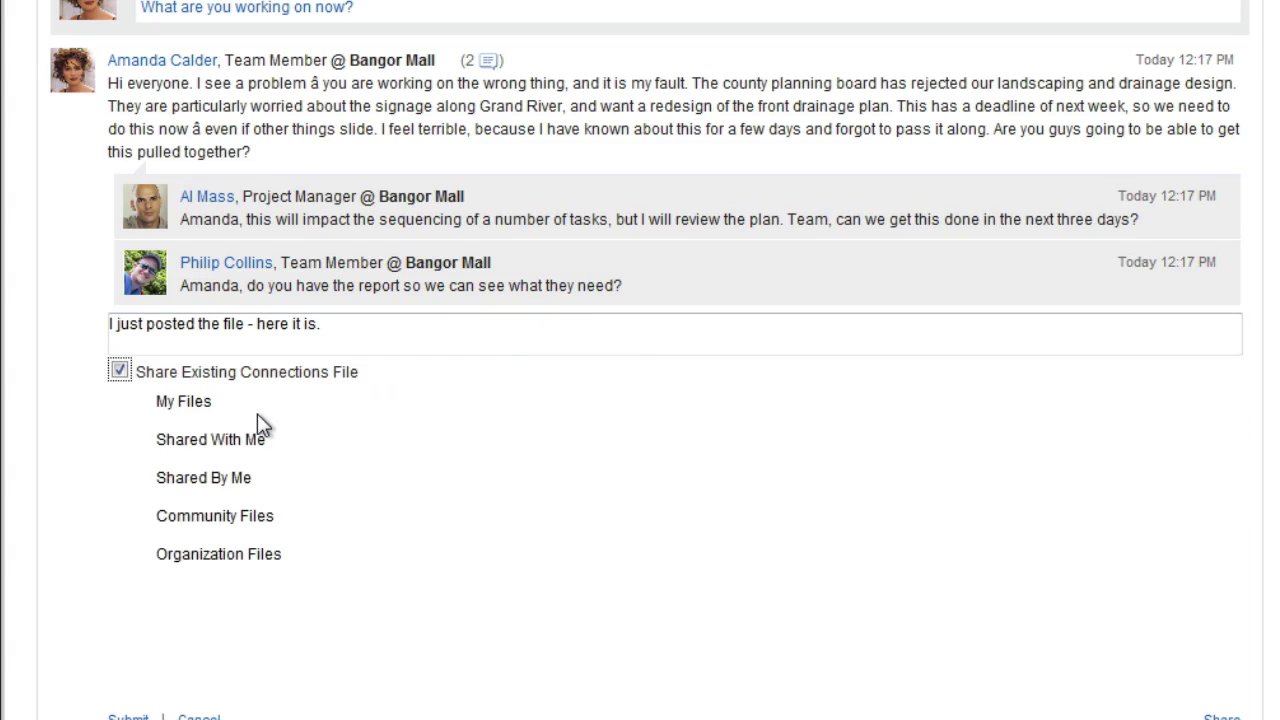
{"action": "left_click", "coordinate": [119, 465]}
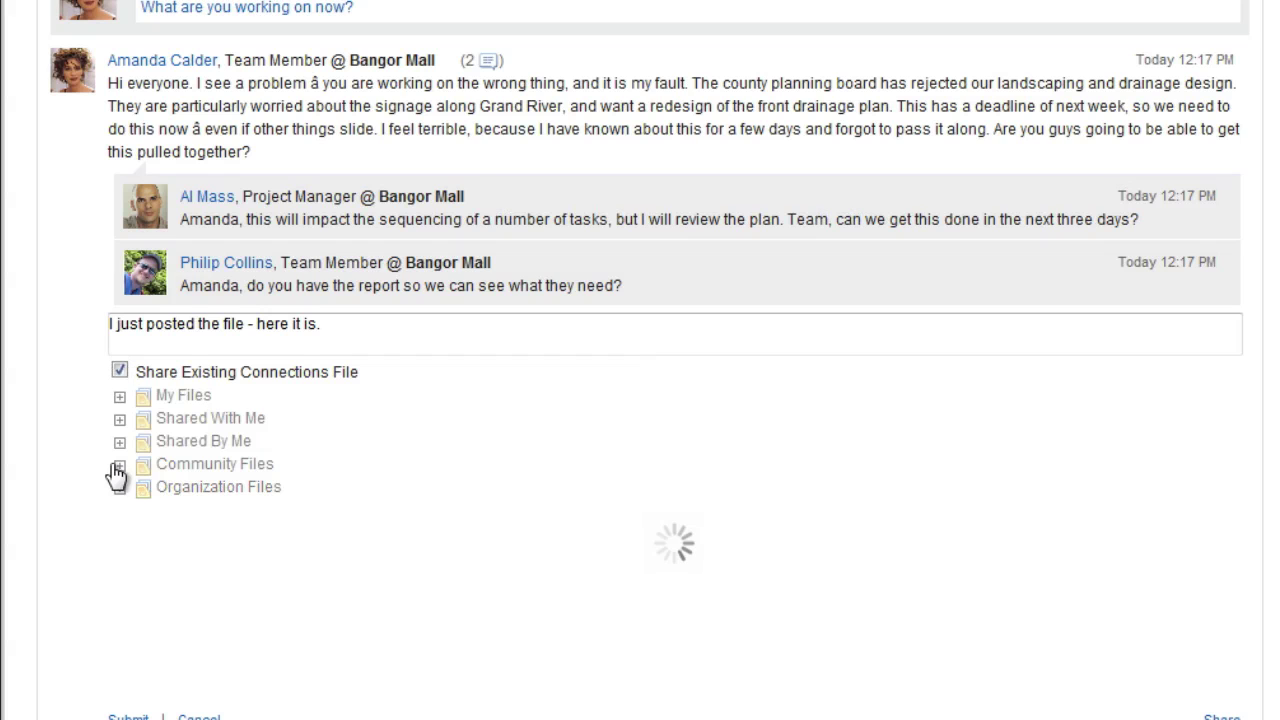
{"action": "left_click", "coordinate": [298, 490]}
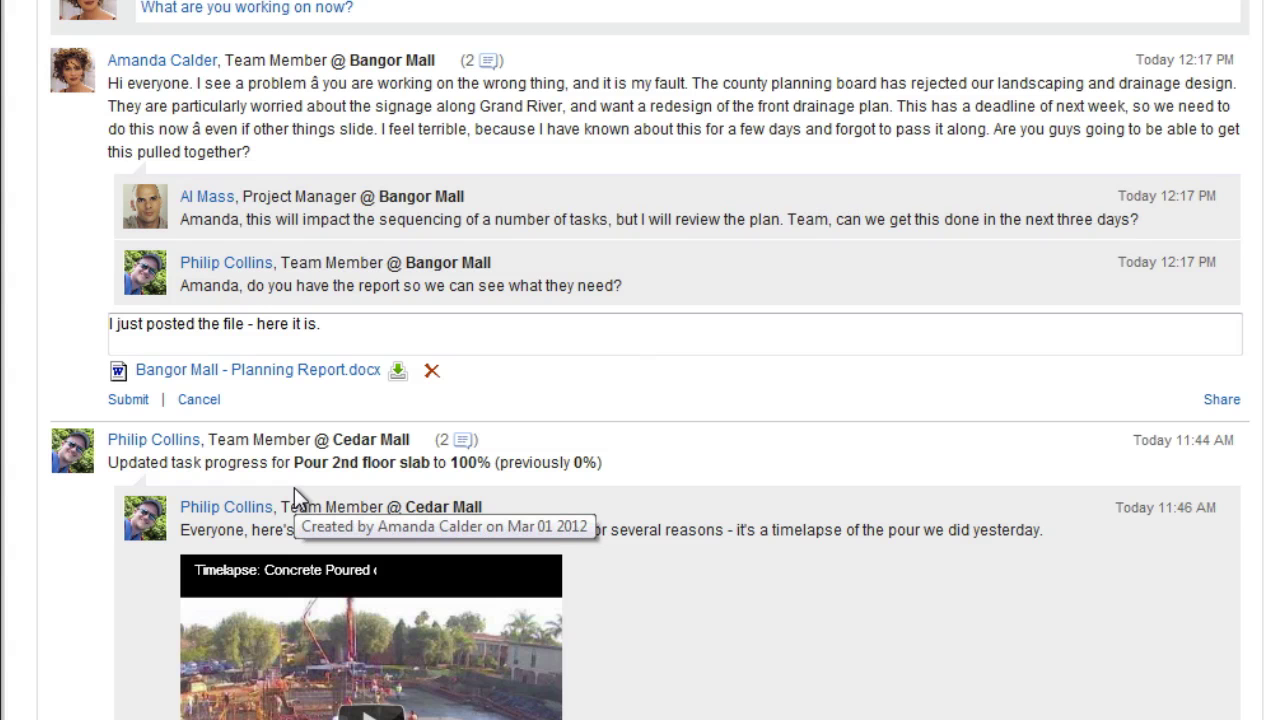
{"action": "left_click", "coordinate": [132, 407]}
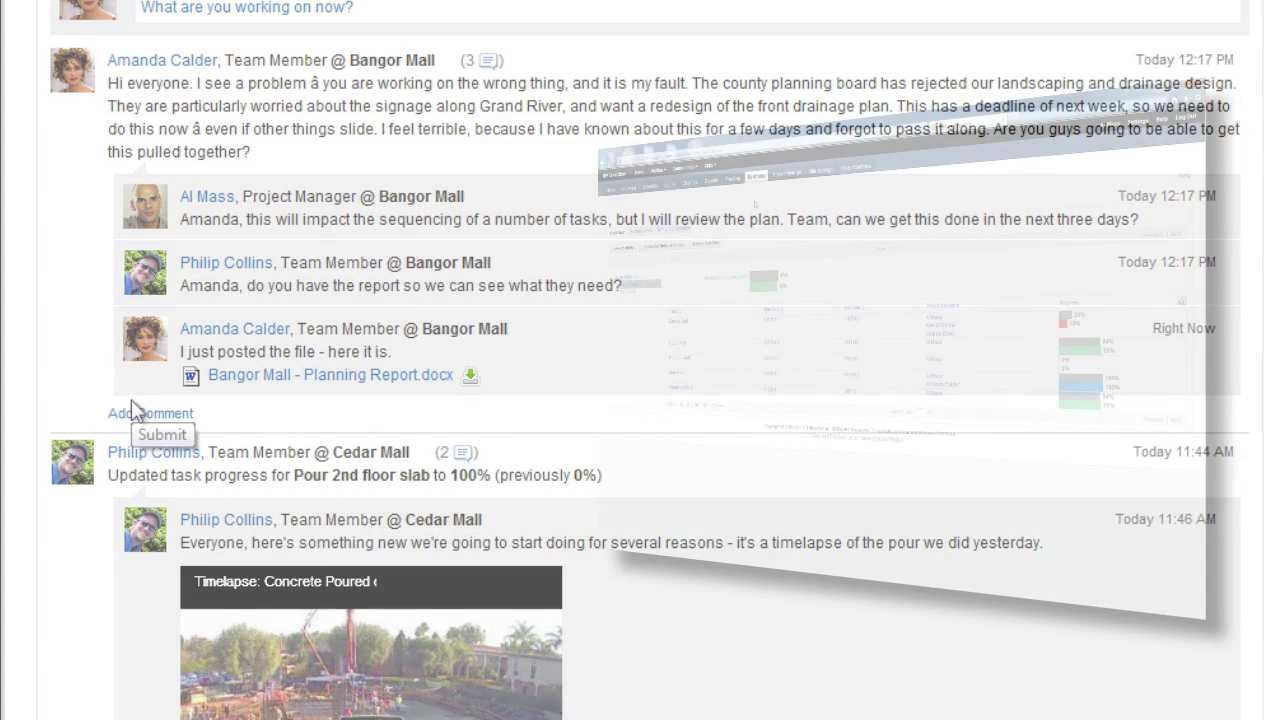